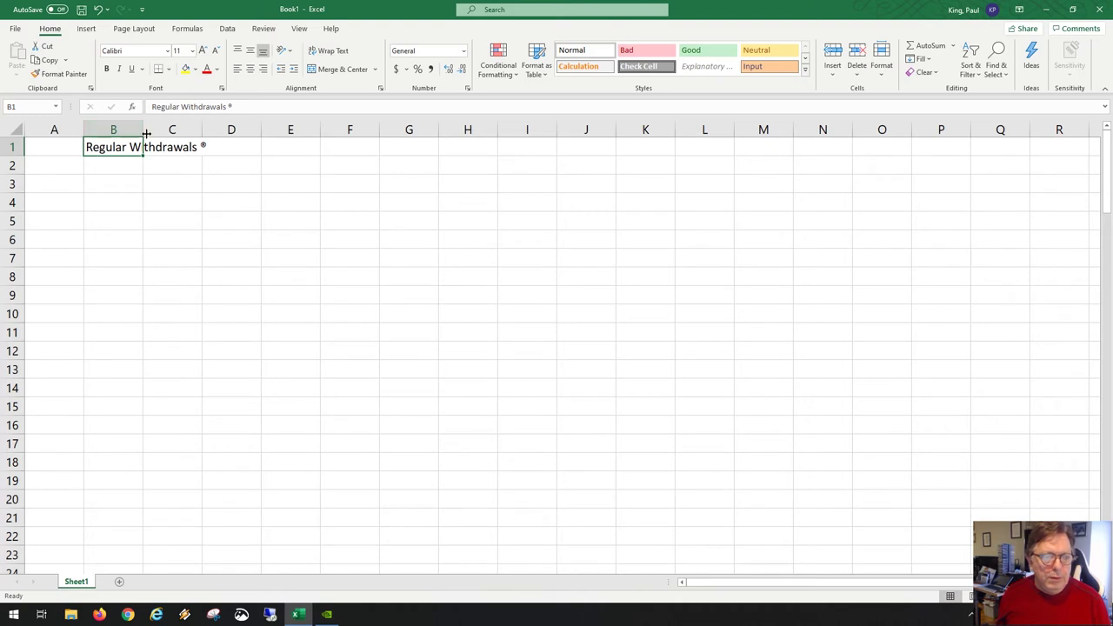
- Correct the label in B1 to read "Regular Withdrawals (R)" in place of the registered-trademark symbol
{"action": "double_click", "coordinate": [139, 148]}
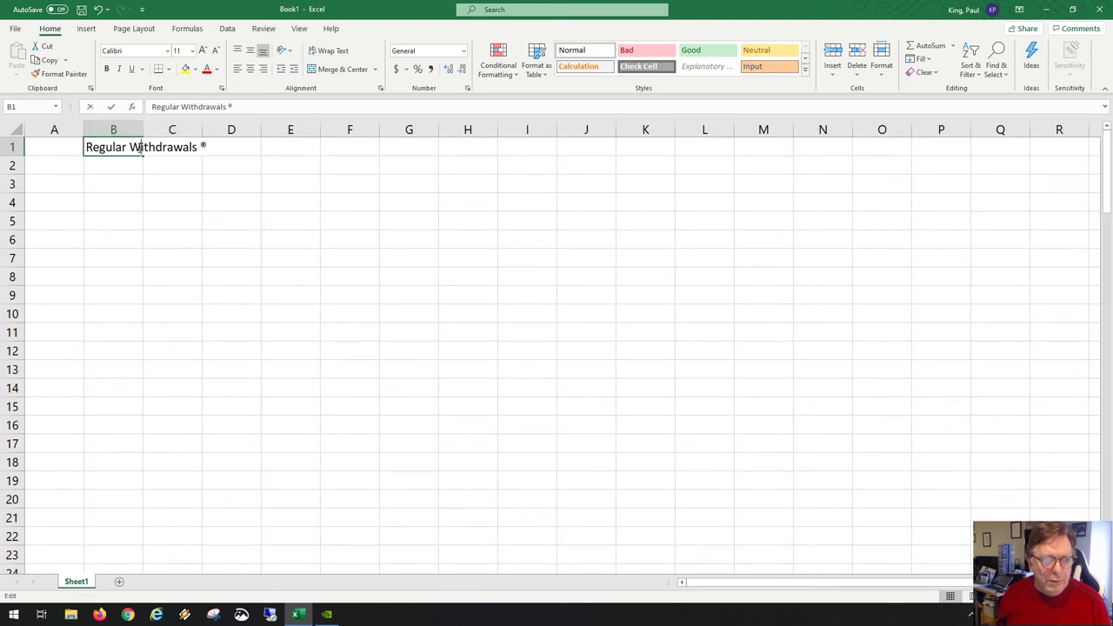
{"action": "double_click", "coordinate": [204, 146]}
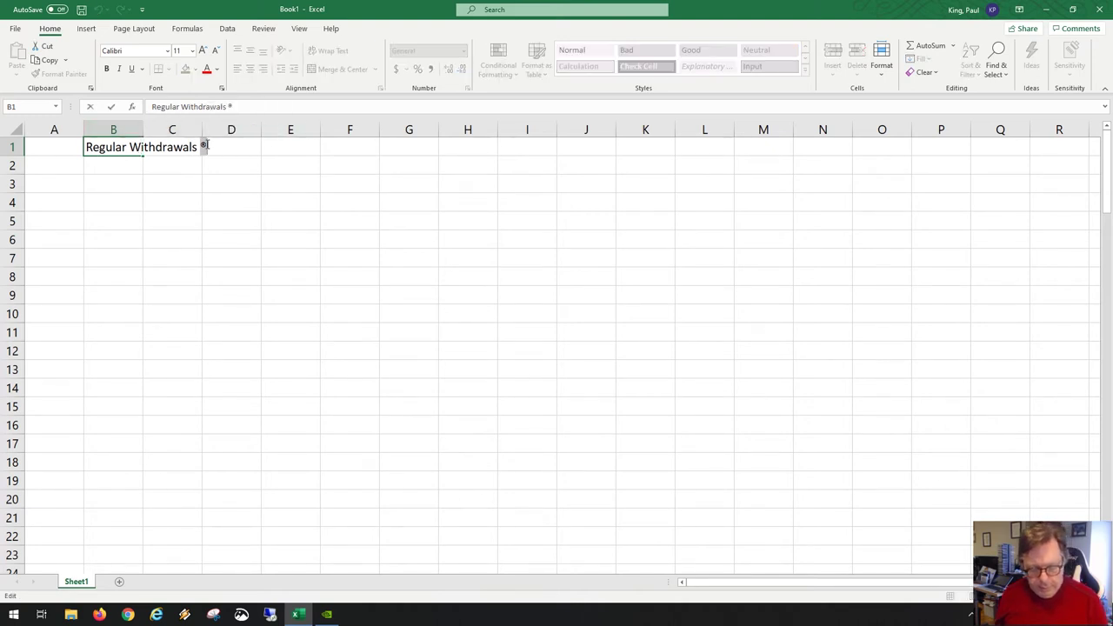
{"action": "key", "text": "Delete"}
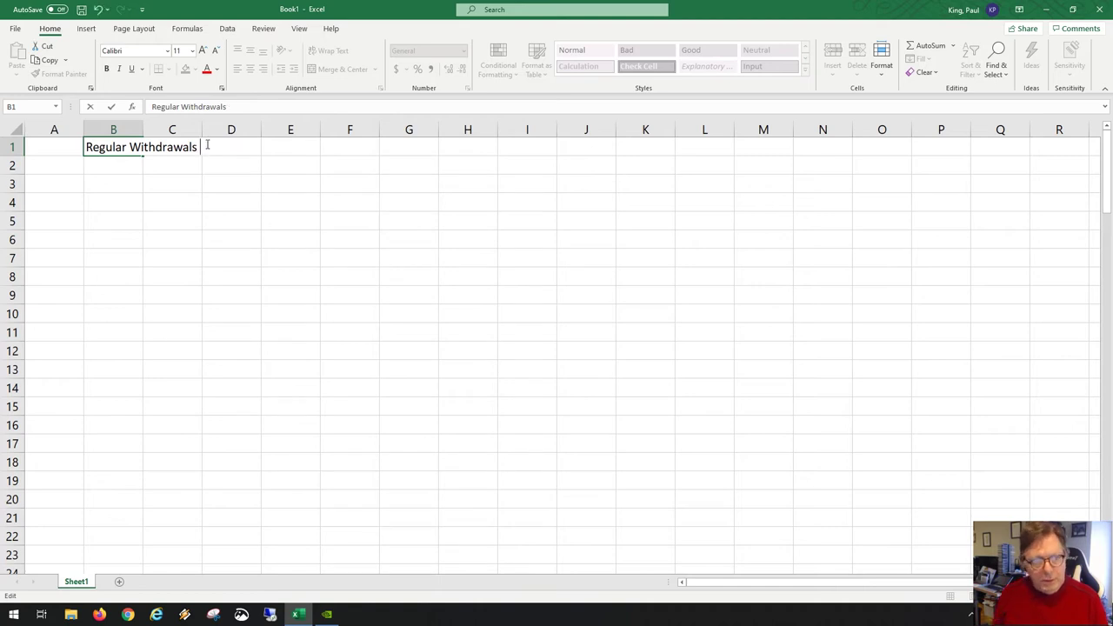
{"action": "type", "text": "(R)"}
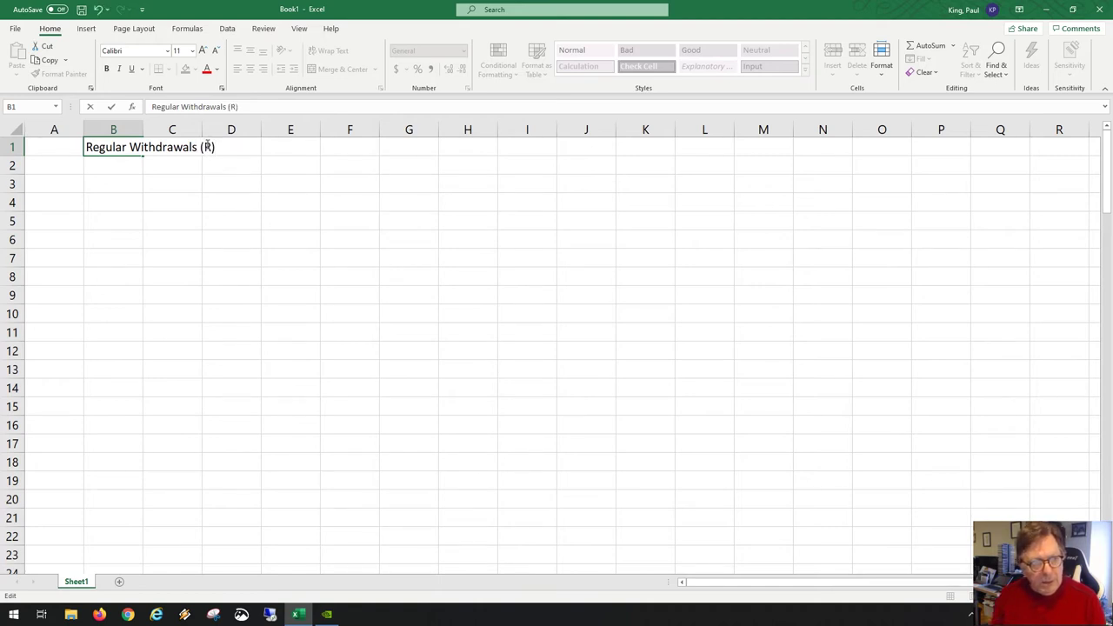
{"action": "key", "text": "Return"}
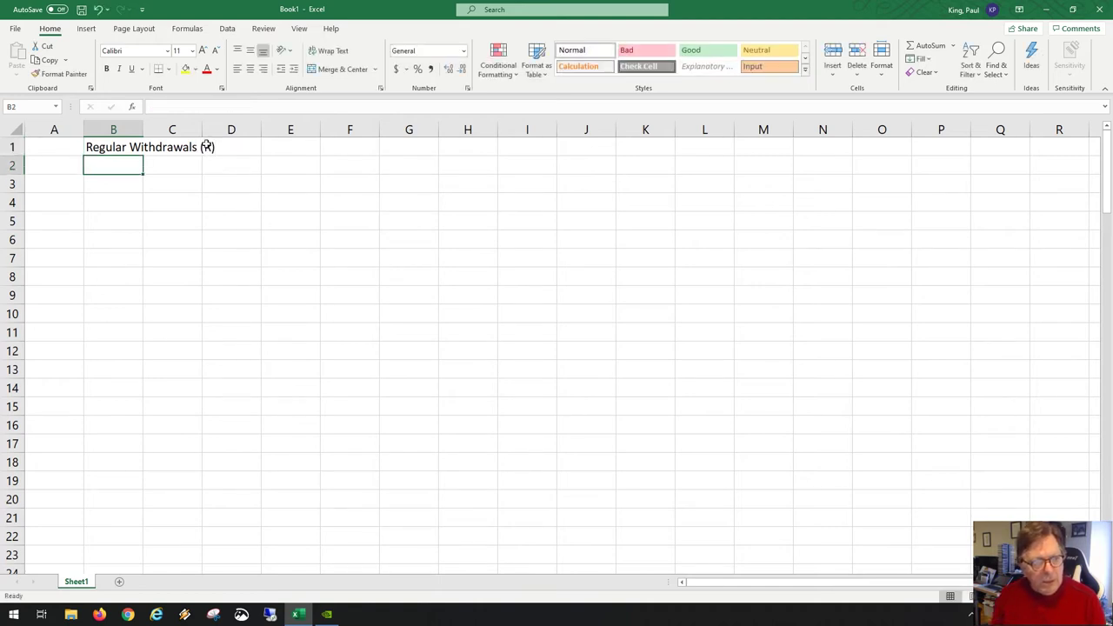
- Enter 1000 in A1 as the withdrawal amount and the formula =0.04/12 in A2
{"action": "left_click", "coordinate": [64, 152]}
{"action": "type", "text": "1000"}
{"action": "key", "text": "Return"}
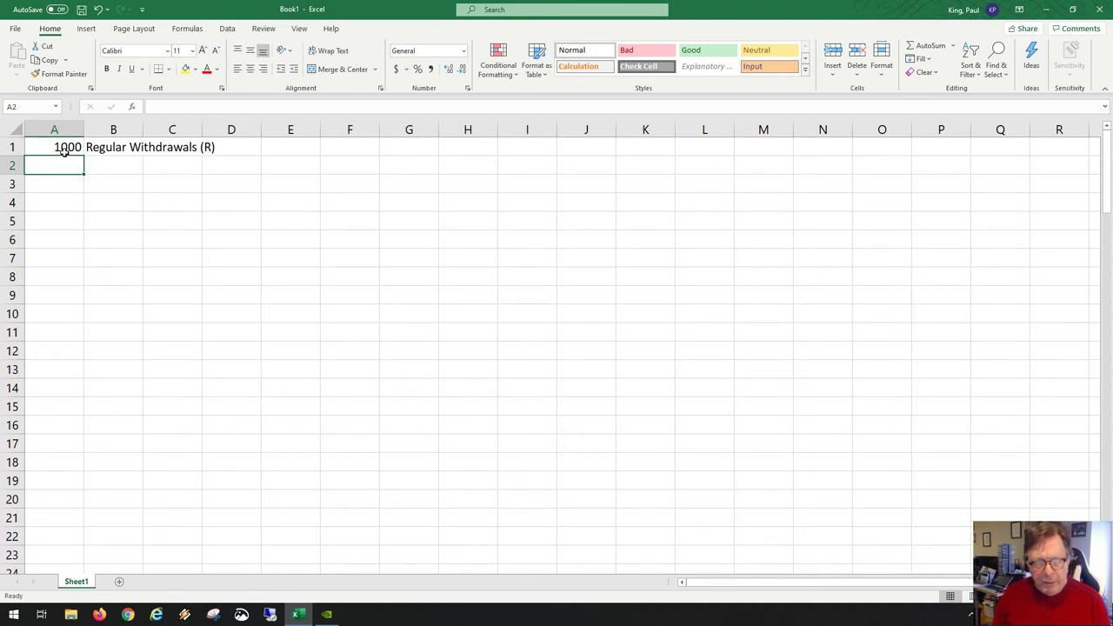
{"action": "type", "text": "="}
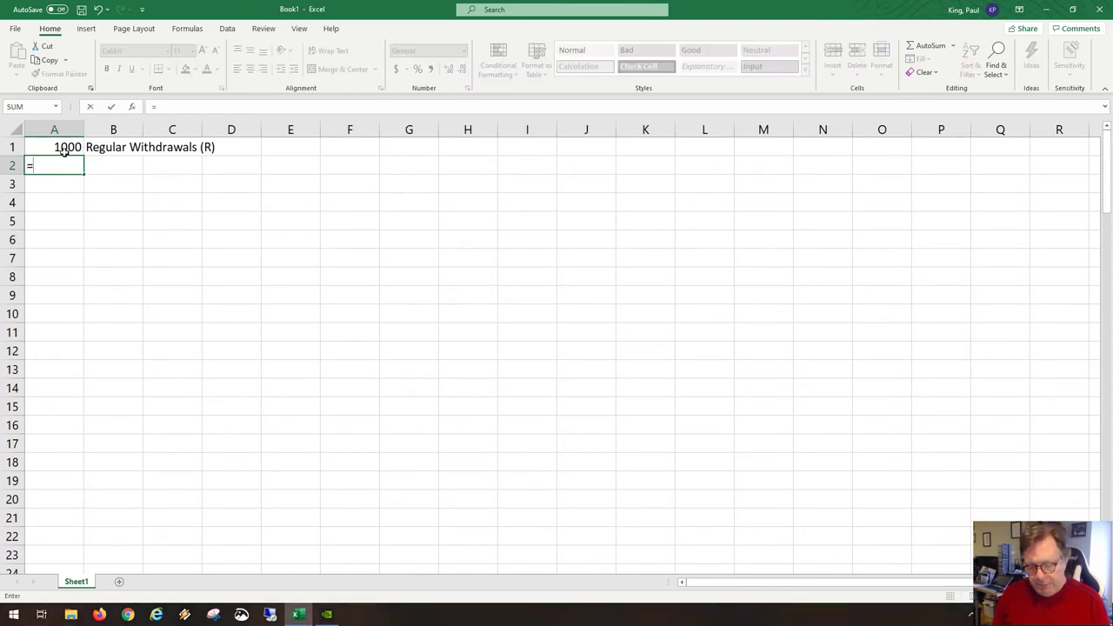
{"action": "type", "text": "0.04/12"}
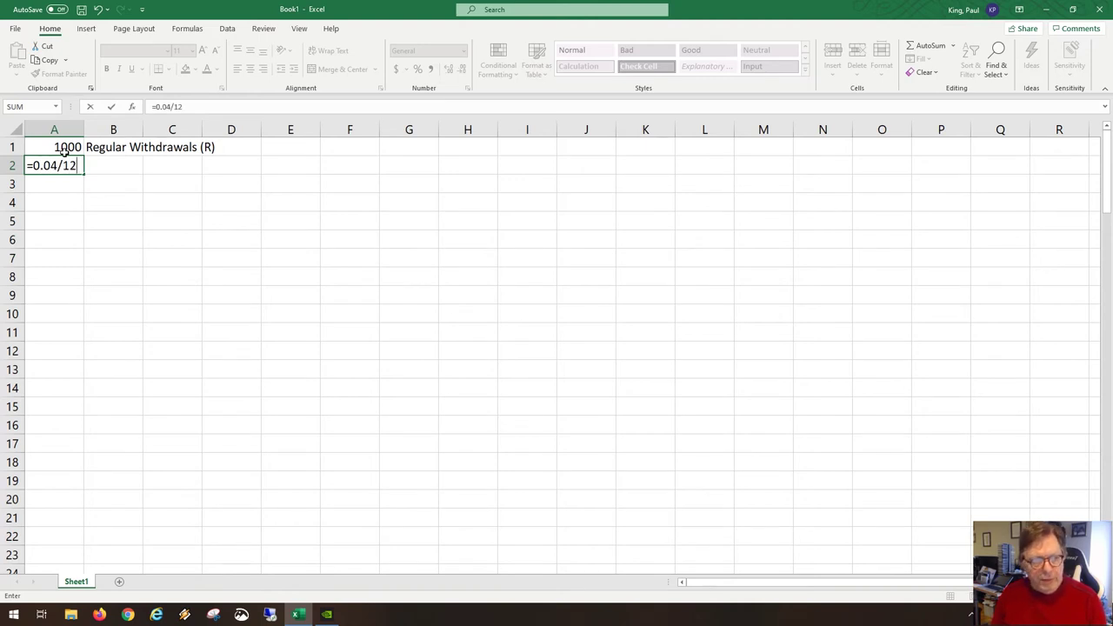
{"action": "key", "text": "Tab"}
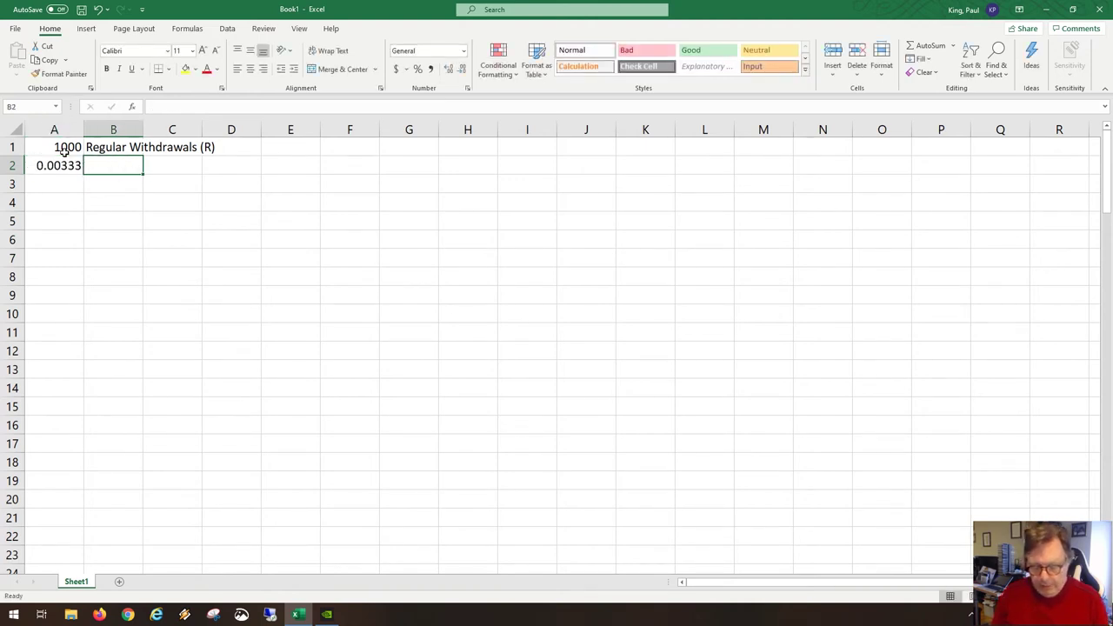
- Label the monthly rate by entering "Monthly interest (i)" in B2
{"action": "type", "text": "Interest"}
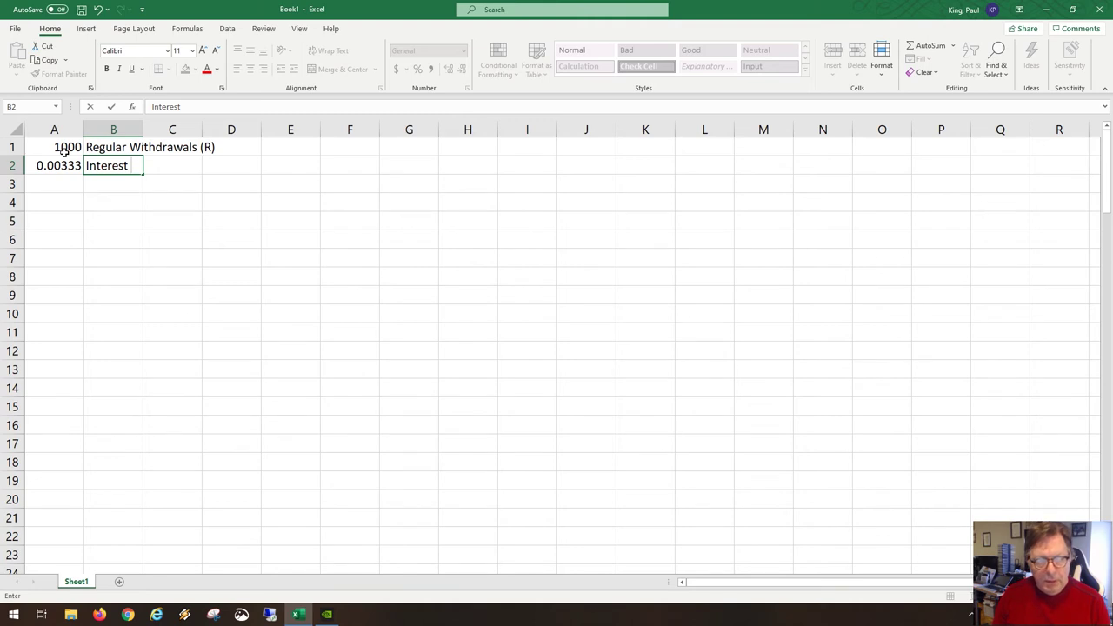
{"action": "key", "text": "BackSpace"}
{"action": "key", "text": "BackSpace"}
{"action": "key", "text": "BackSpace"}
{"action": "key", "text": "BackSpace"}
{"action": "key", "text": "BackSpace"}
{"action": "key", "text": "BackSpace"}
{"action": "key", "text": "BackSpace"}
{"action": "key", "text": "BackSpace"}
{"action": "key", "text": "BackSpace"}
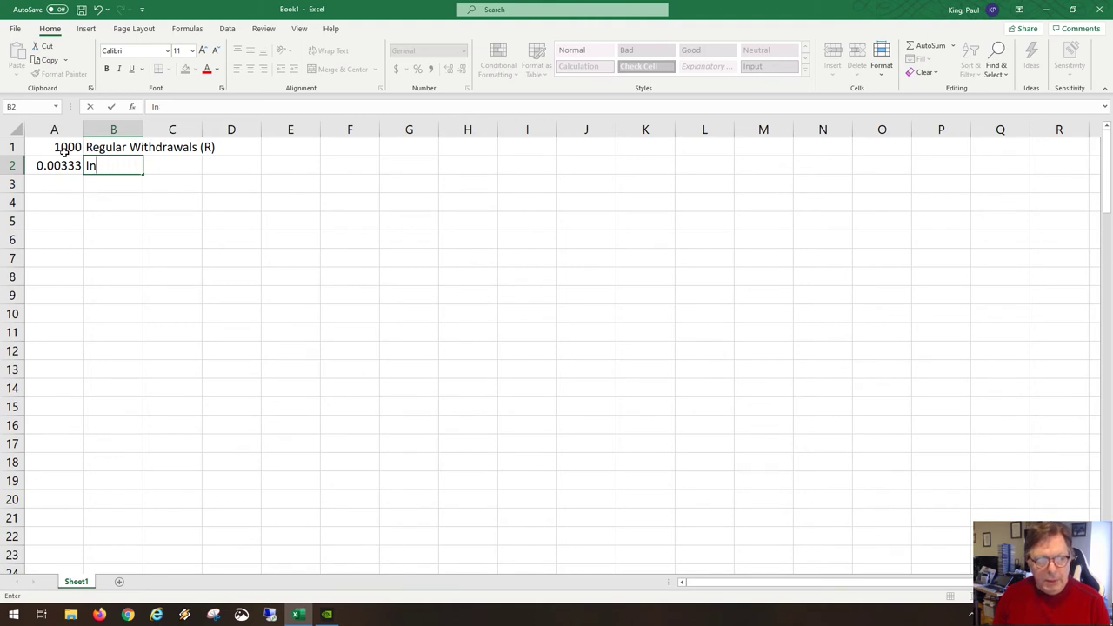
{"action": "type", "text": "Mon"}
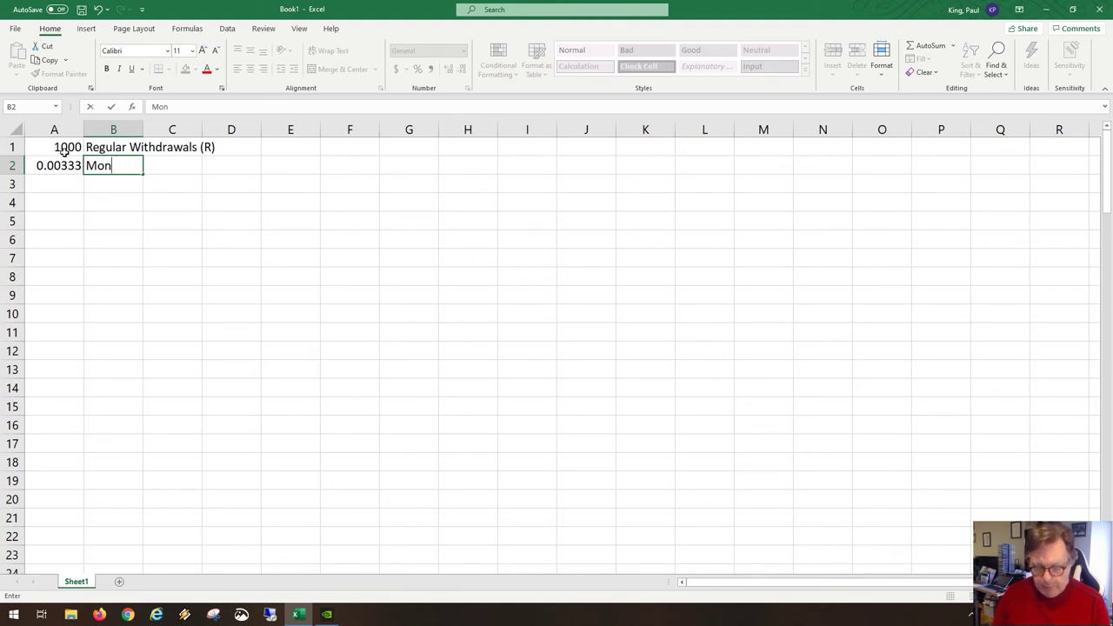
{"action": "type", "text": "thly interest"}
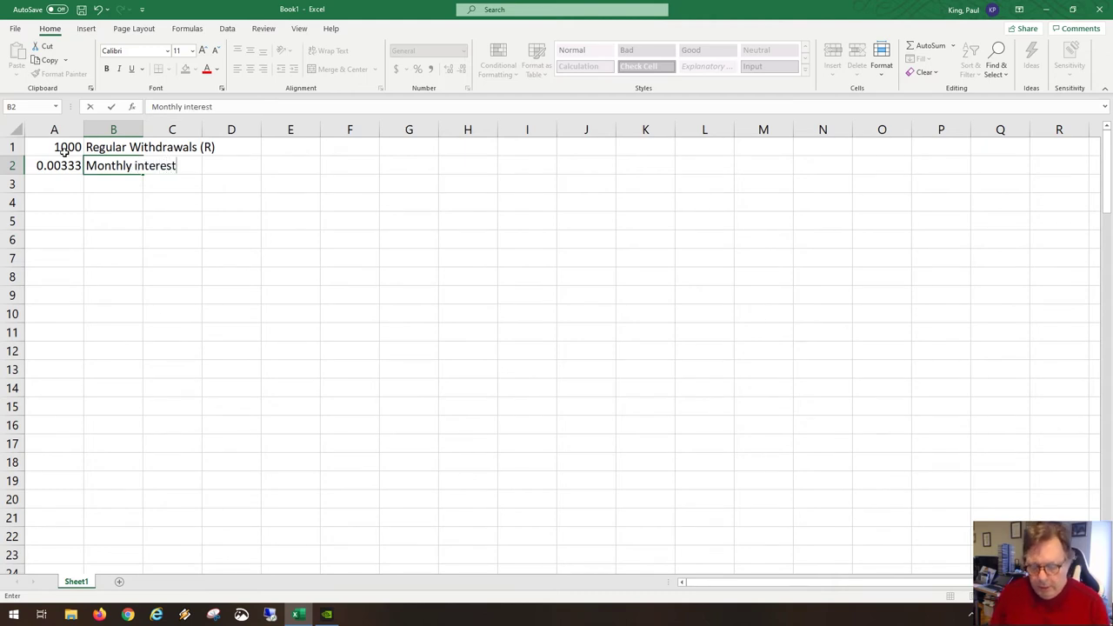
{"action": "type", "text": " (i_"}
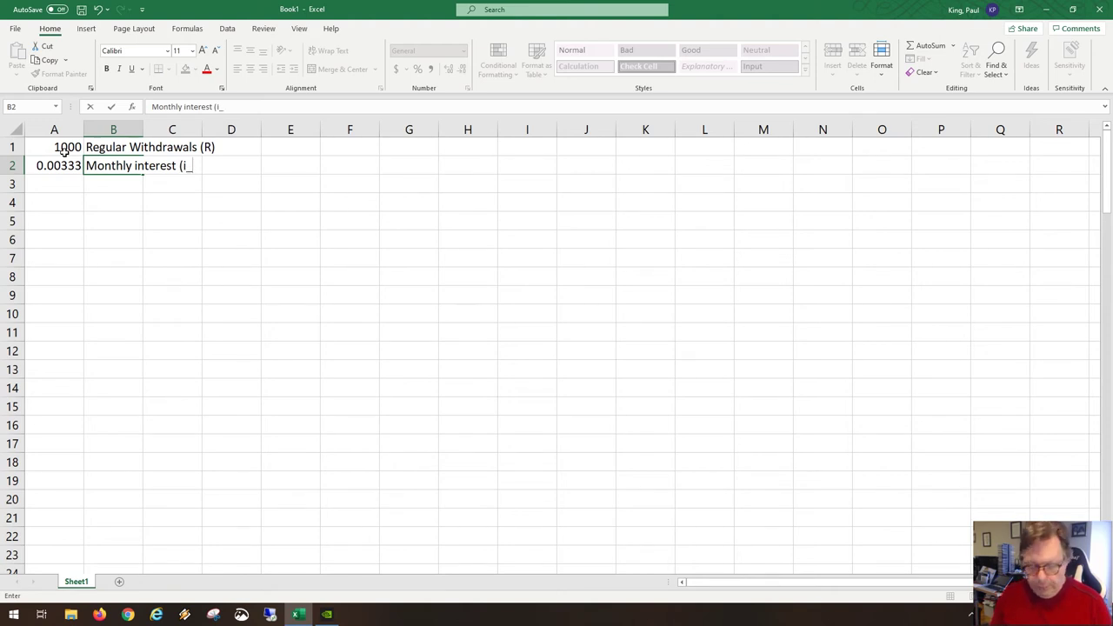
{"action": "key", "text": "BackSpace"}
{"action": "type", "text": ")"}
{"action": "key", "text": "Return"}
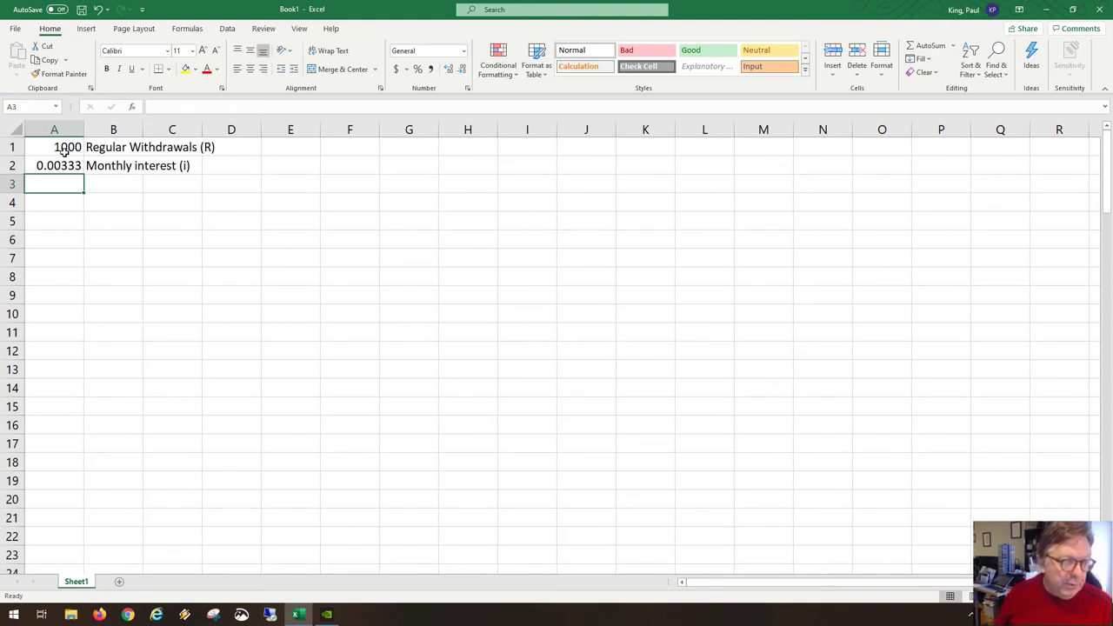
- Start a period column by entering 1, 2 and 3 in cells E1 to E3
{"action": "key", "text": "Up"}
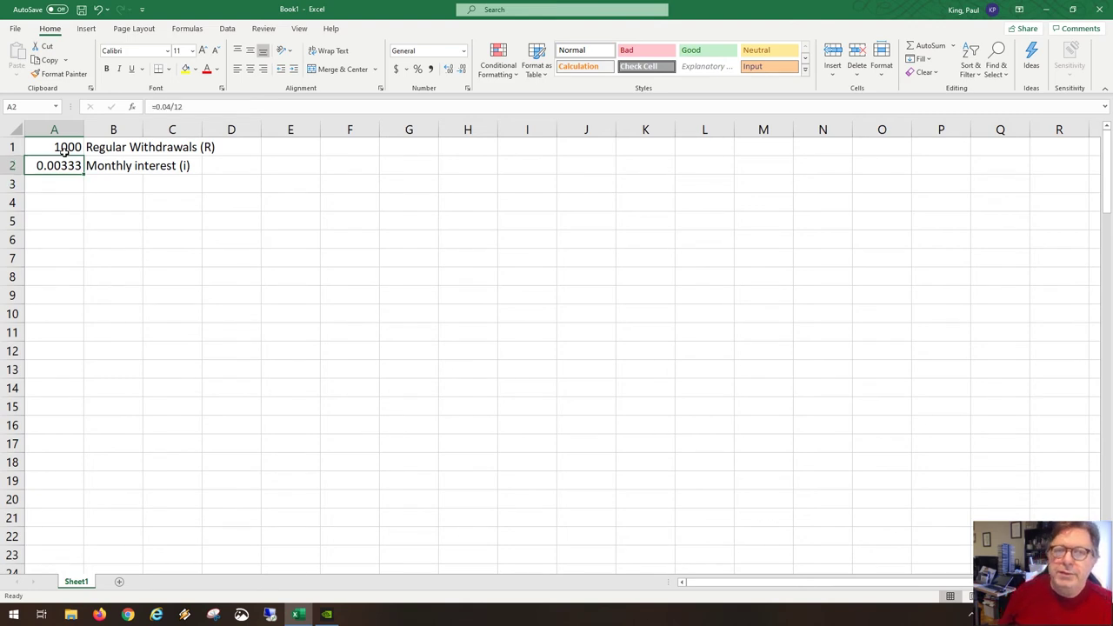
{"action": "key", "text": "Right"}
{"action": "key", "text": "Right"}
{"action": "key", "text": "Right"}
{"action": "key", "text": "Right"}
{"action": "key", "text": "Right"}
{"action": "key", "text": "Up"}
{"action": "key", "text": "Left"}
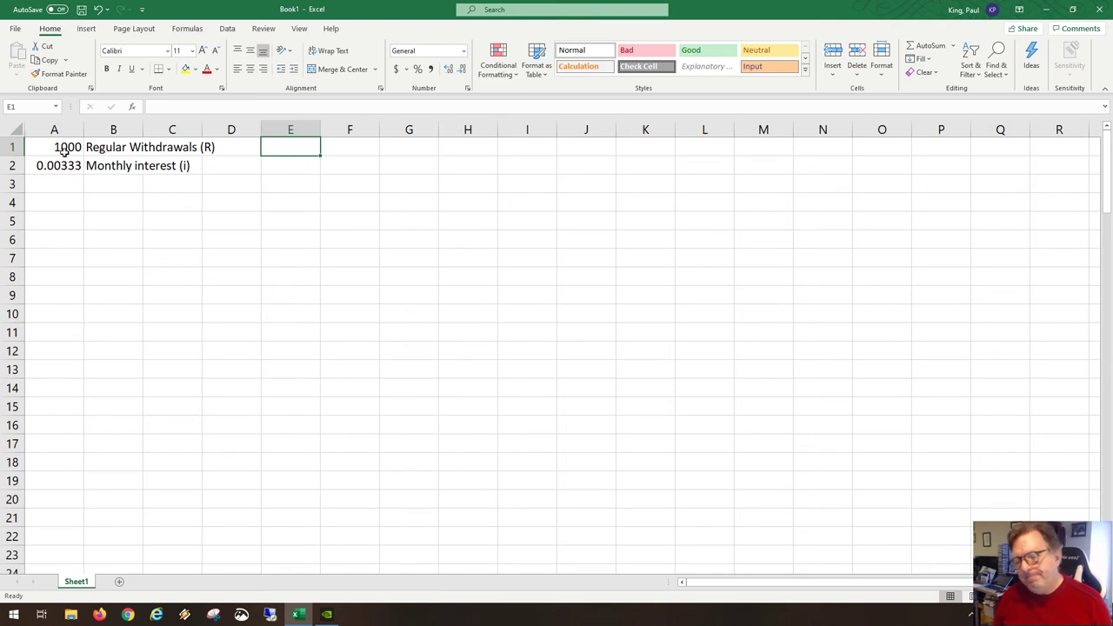
{"action": "type", "text": "1"}
{"action": "key", "text": "Return"}
{"action": "type", "text": "2"}
{"action": "key", "text": "Return"}
{"action": "type", "text": "3"}
{"action": "key", "text": "Return"}
- Extend the number series in column E from E1:E3 down to period 120
{"action": "key", "text": "Up"}
{"action": "key", "text": "Up"}
{"action": "key", "text": "Up"}
{"action": "key", "text": "shift+Down"}
{"action": "key", "text": "shift+Down"}
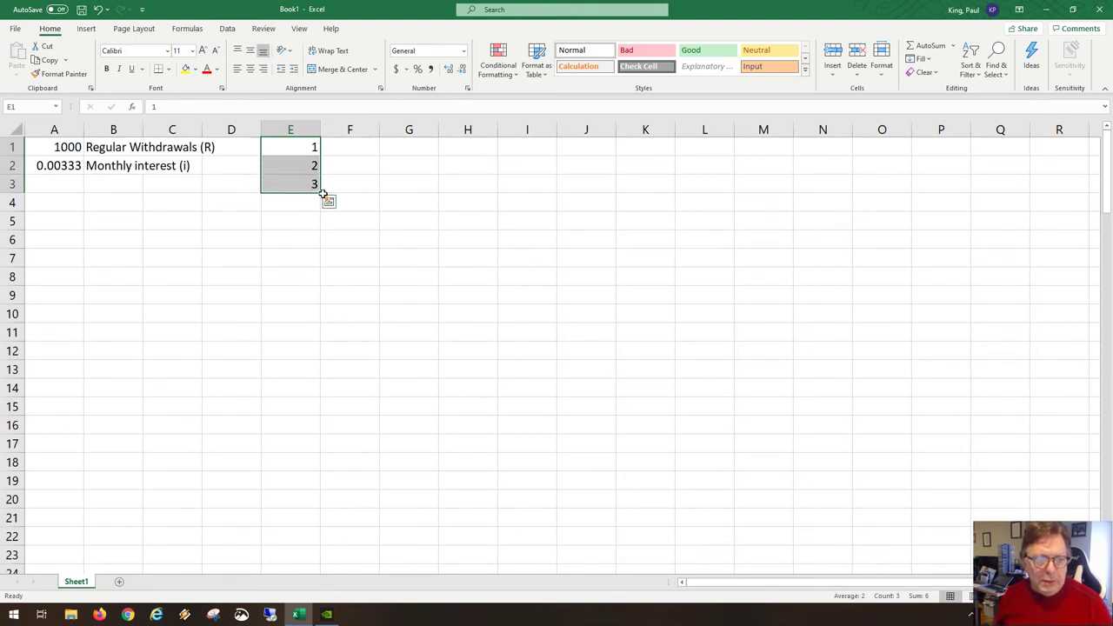
{"action": "left_click_drag", "start_coordinate": [322, 194], "coordinate": [318, 358]}
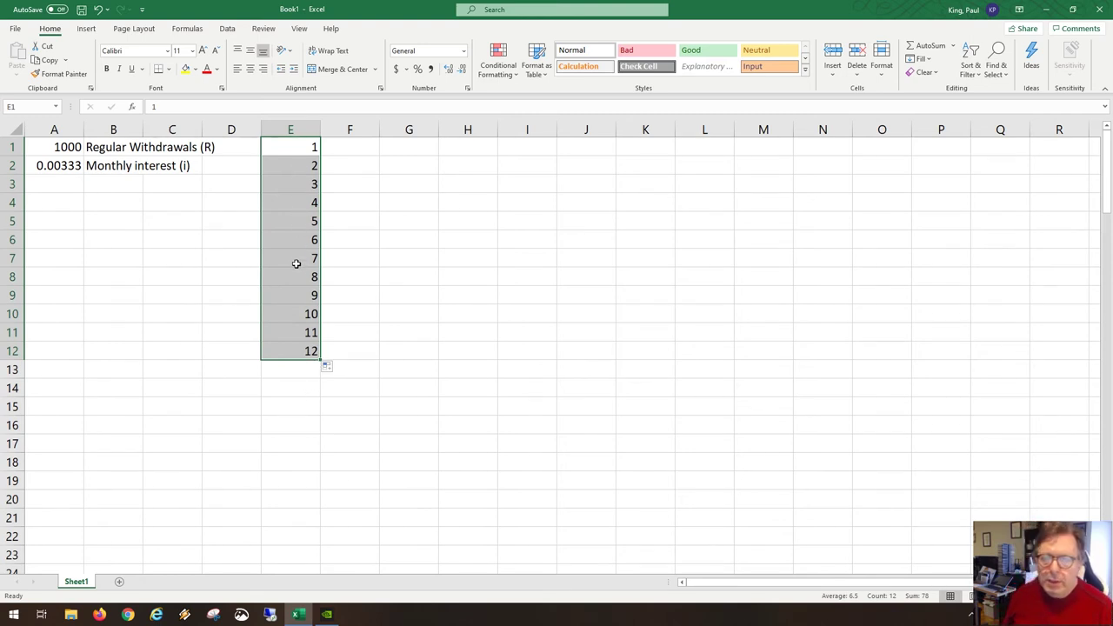
{"action": "left_click_drag", "start_coordinate": [320, 360], "coordinate": [316, 547]}
{"action": "scroll", "coordinate": [332, 486], "scroll_direction": "up", "scroll_amount": 20}
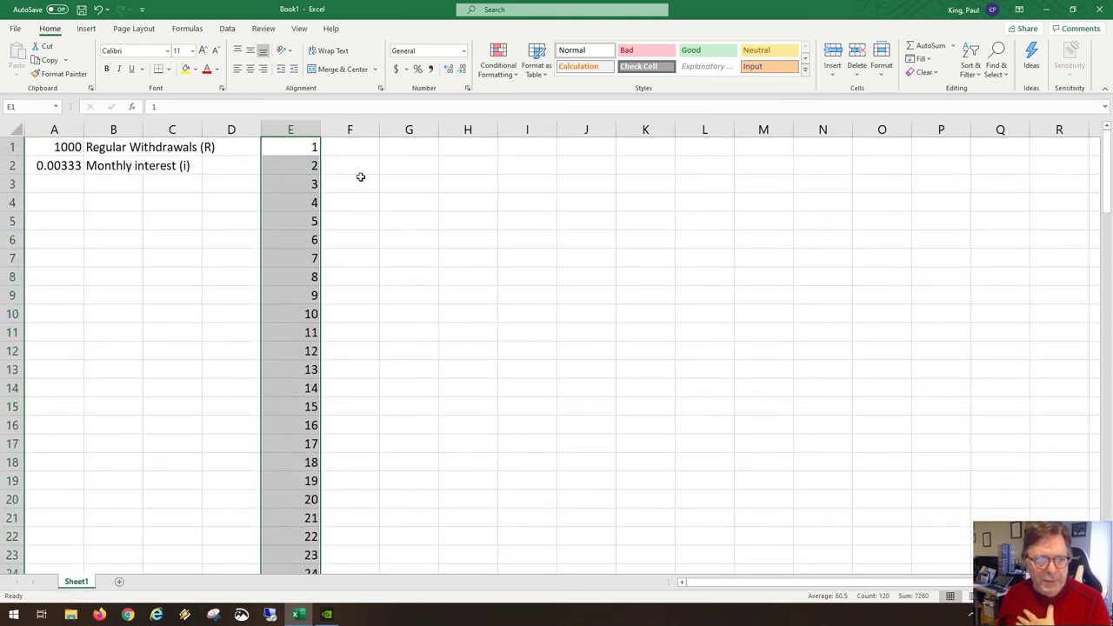
- Enter the formula =$A$1/((1+$A$2)^E1) in F1 to discount the first withdrawal, with absolute references to A1 and A2
{"action": "left_click", "coordinate": [358, 146]}
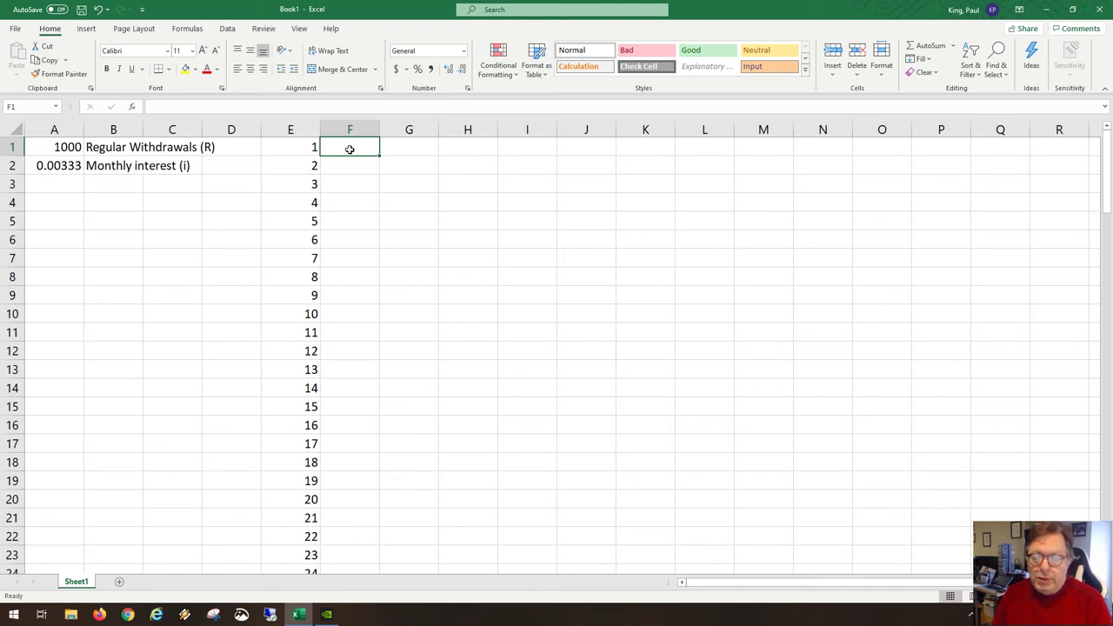
{"action": "type", "text": "="}
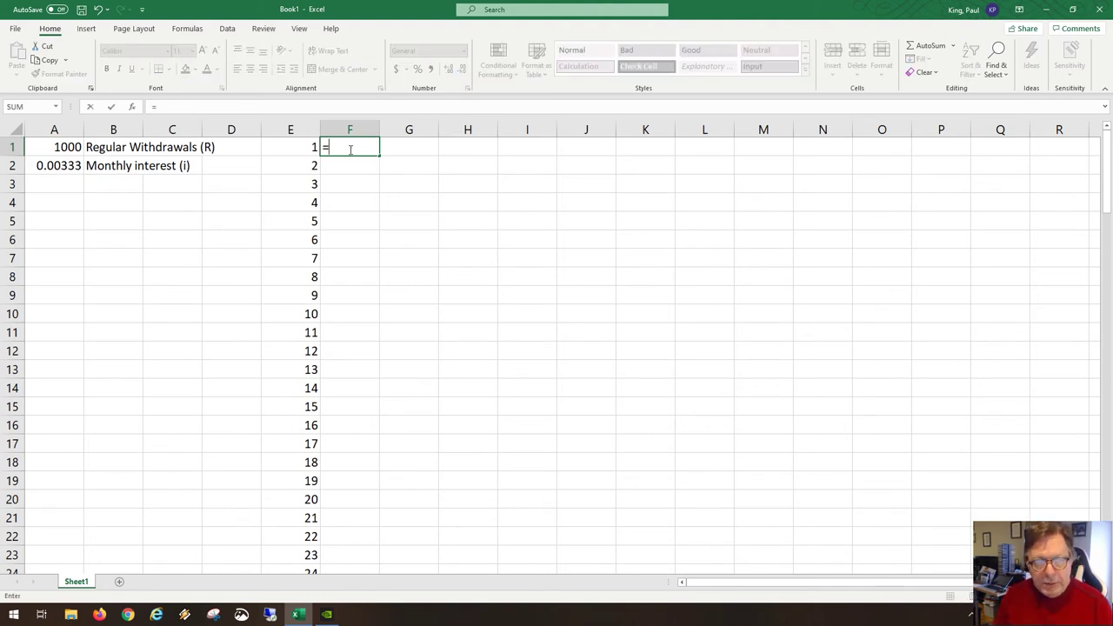
{"action": "left_click", "coordinate": [72, 149]}
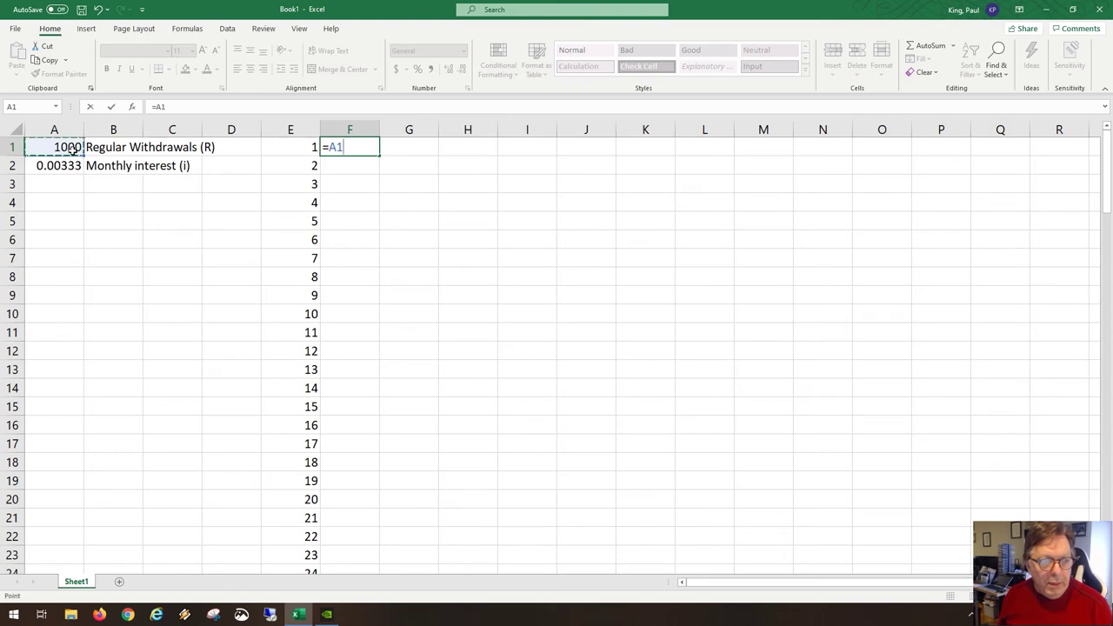
{"action": "key", "text": "F4"}
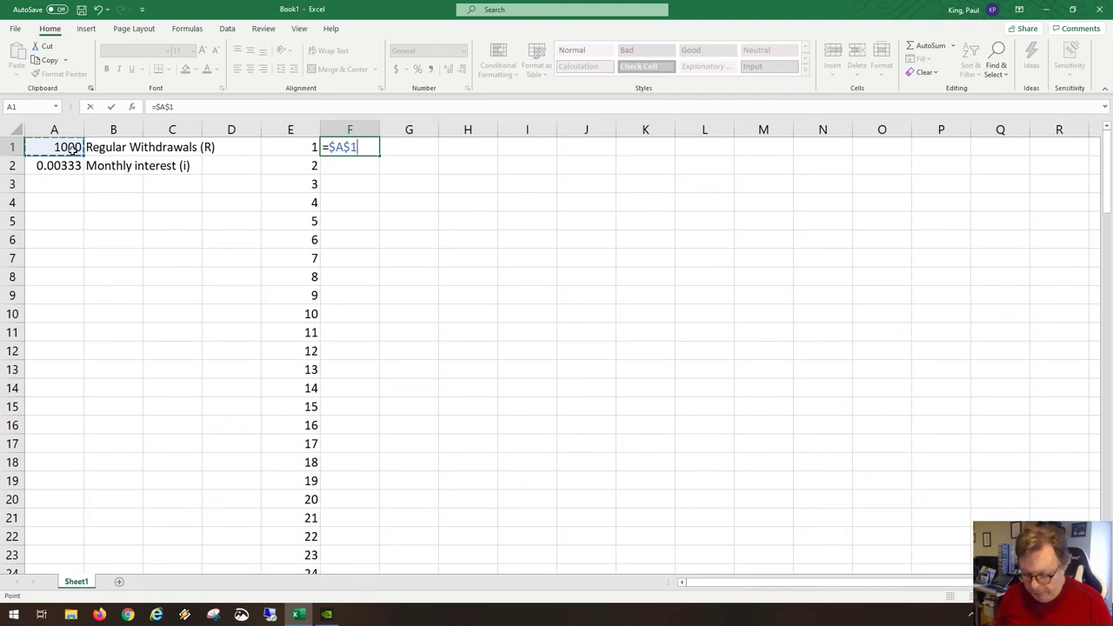
{"action": "type", "text": "/"}
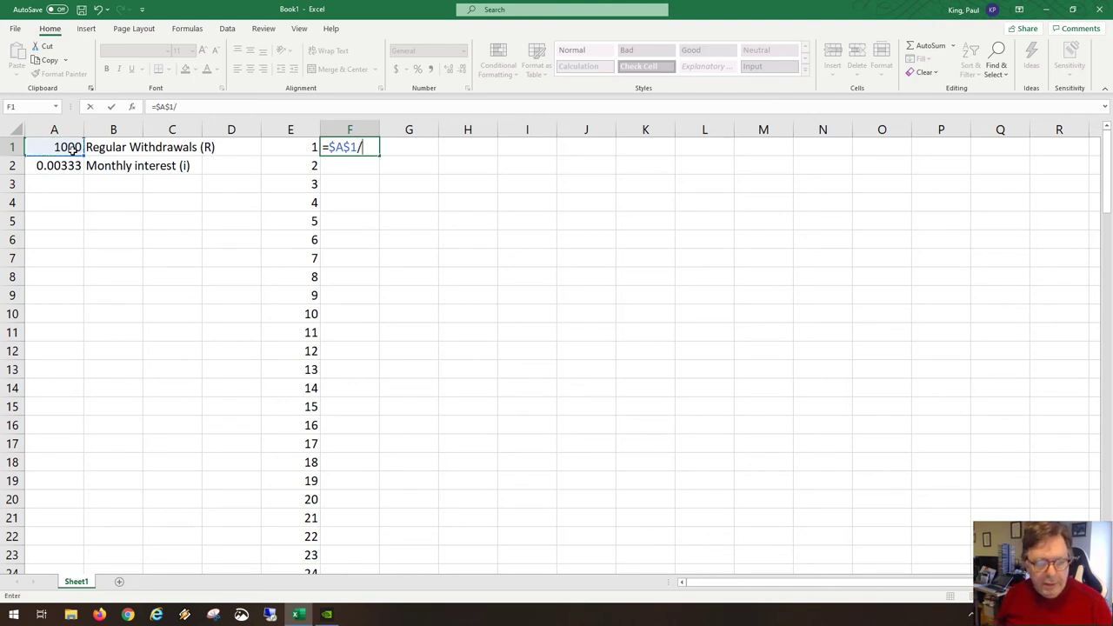
{"action": "type", "text": "(1+"}
{"action": "left_click", "coordinate": [72, 165]}
{"action": "key", "text": "F4"}
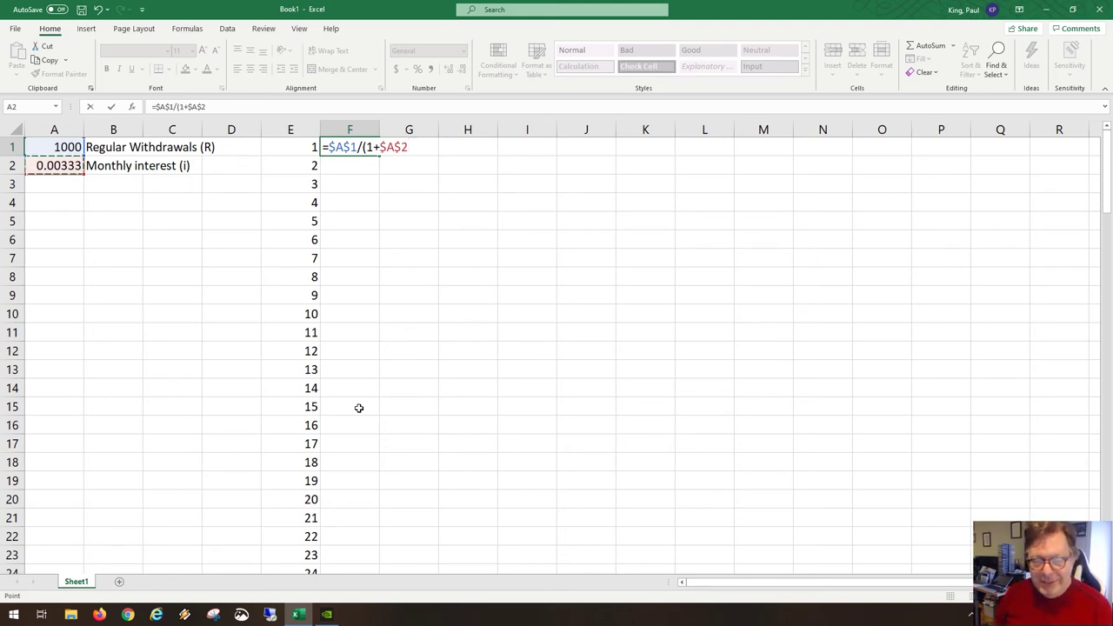
{"action": "type", "text": ")^"}
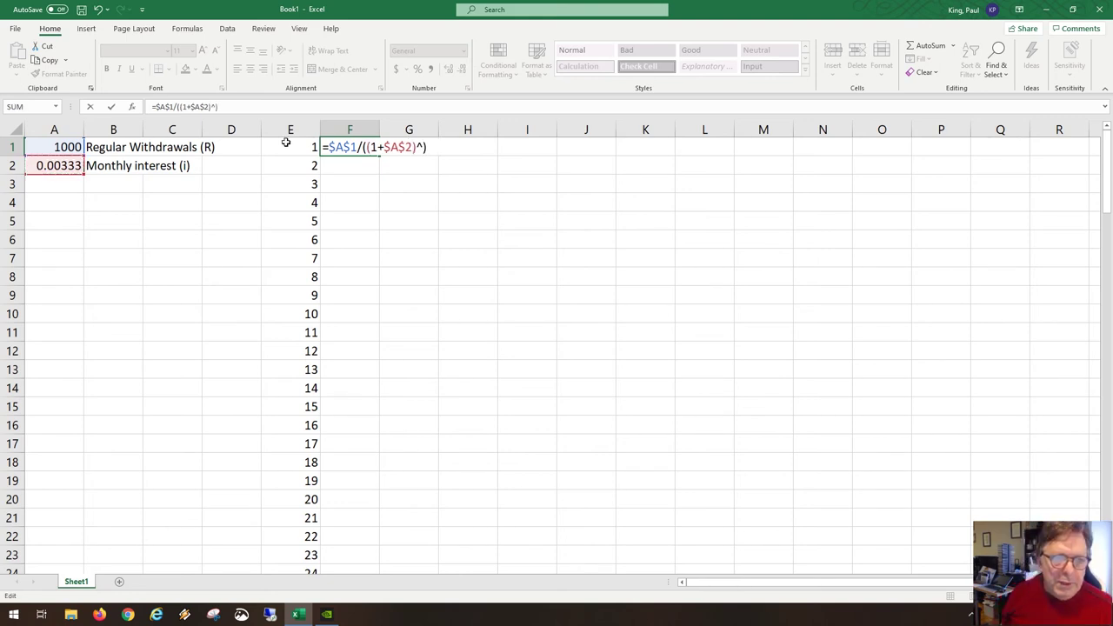
{"action": "left_click", "coordinate": [285, 143]}
{"action": "type", "text": ")"}
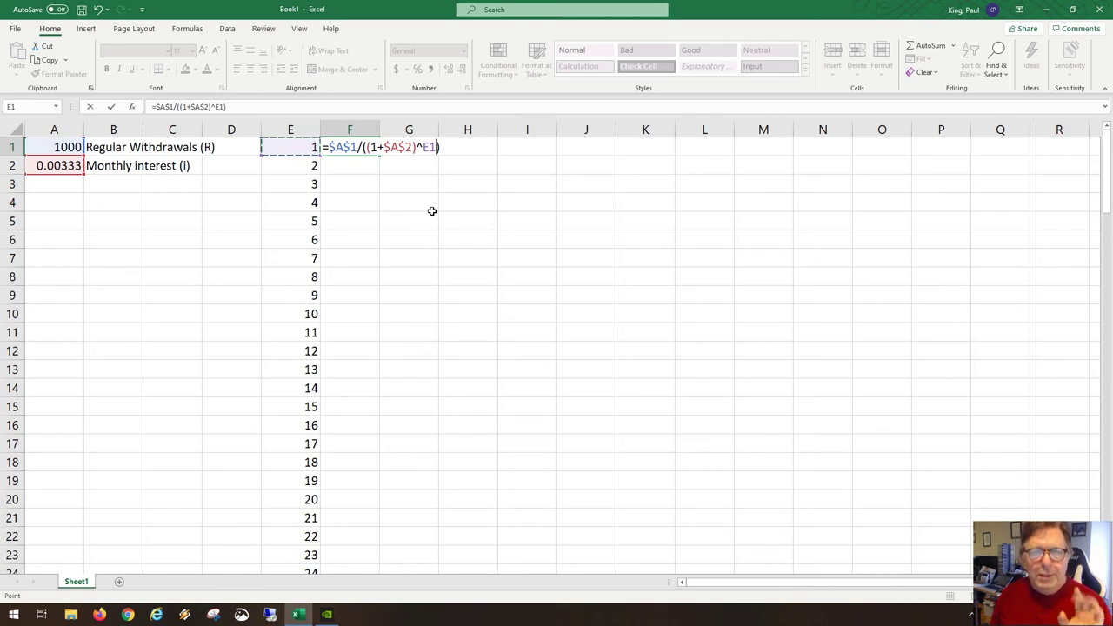
{"action": "key", "text": "Return"}
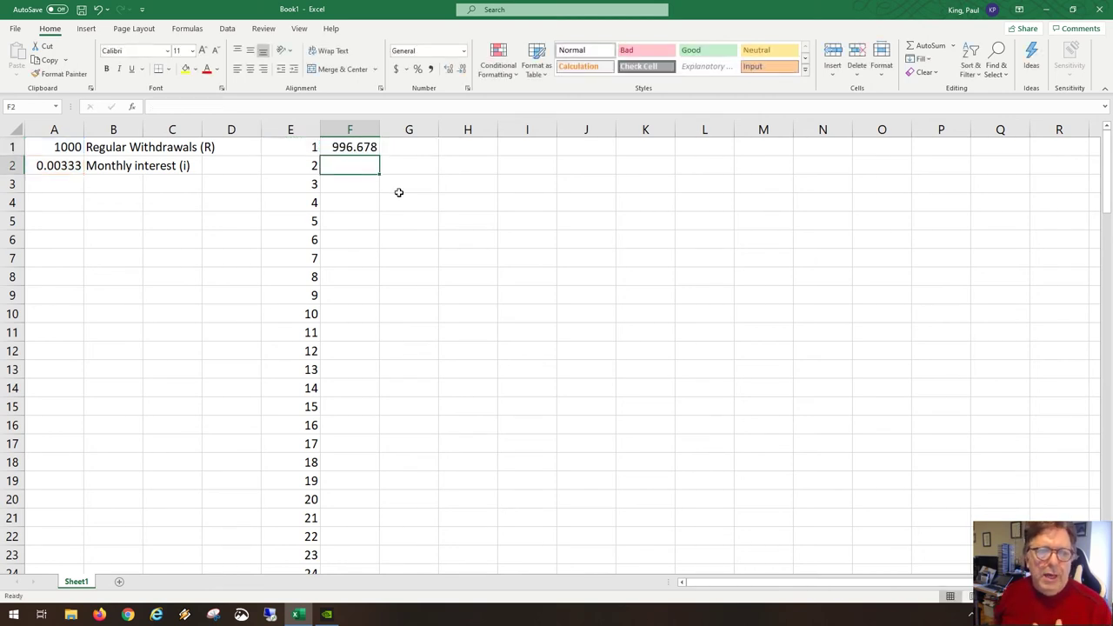
- Review the discounting formula in F1 and its cell references, keeping the formula as it is
{"action": "left_click", "coordinate": [360, 145]}
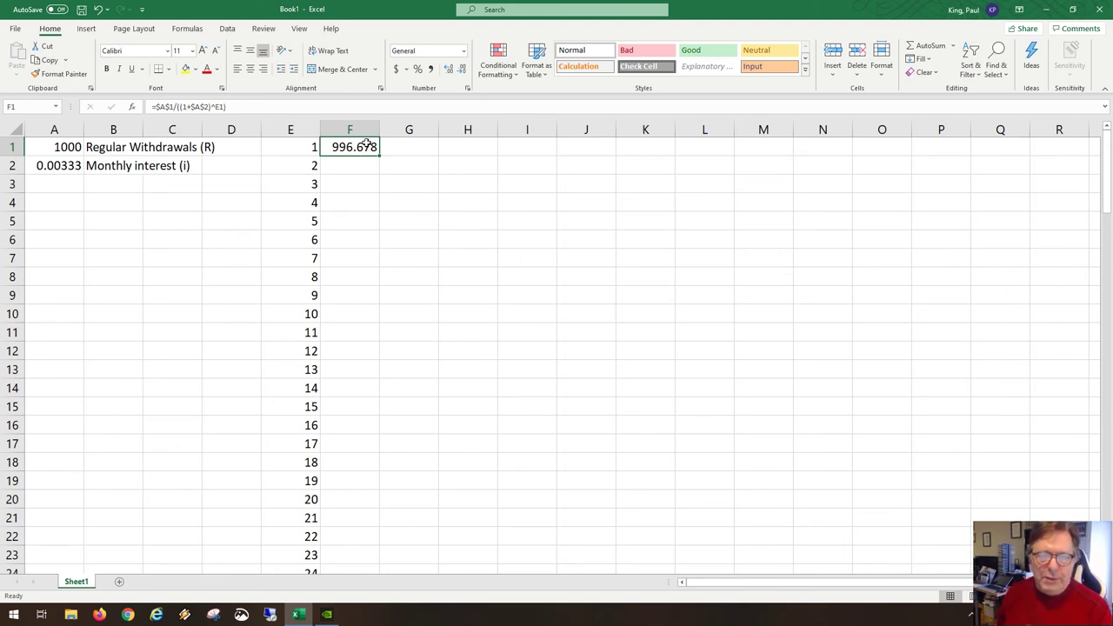
{"action": "double_click", "coordinate": [362, 146]}
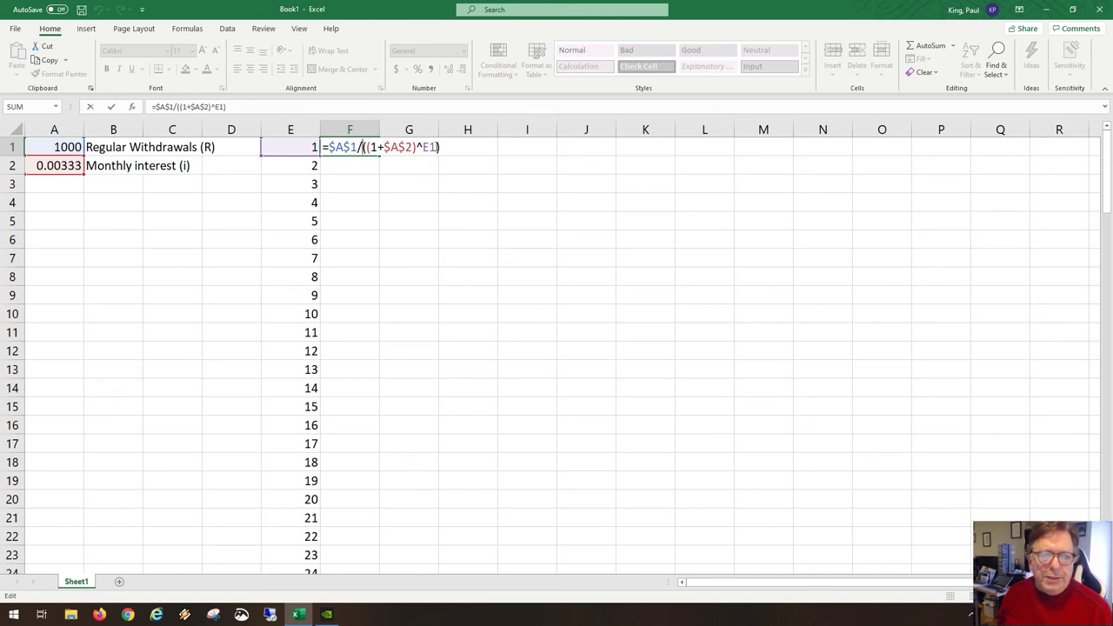
{"action": "left_click", "coordinate": [303, 148]}
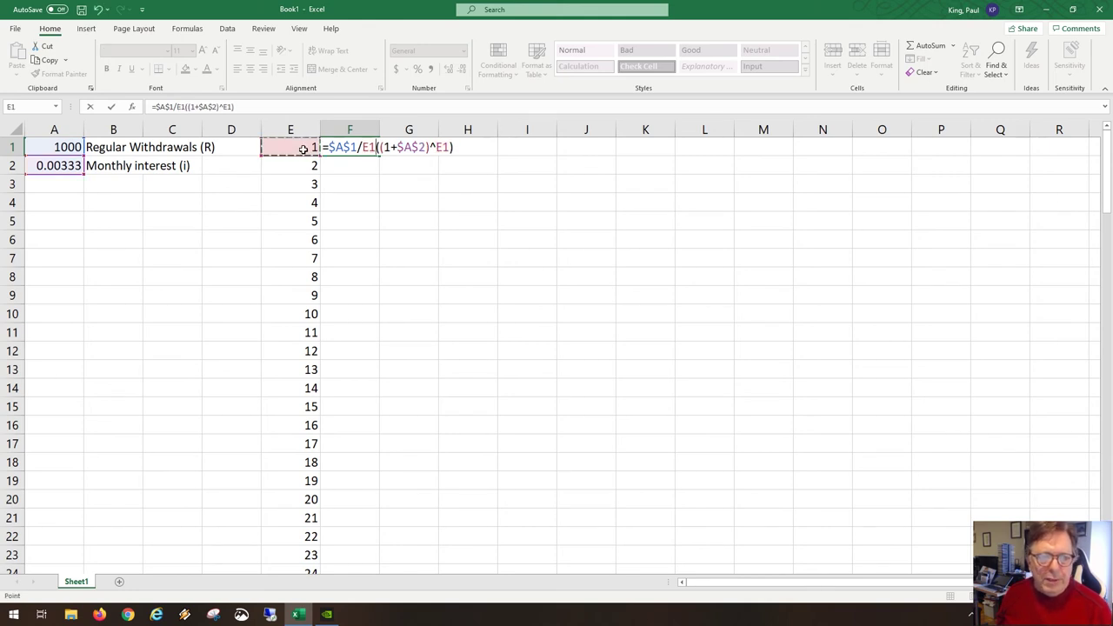
{"action": "key", "text": "BackSpace"}
{"action": "key", "text": "BackSpace"}
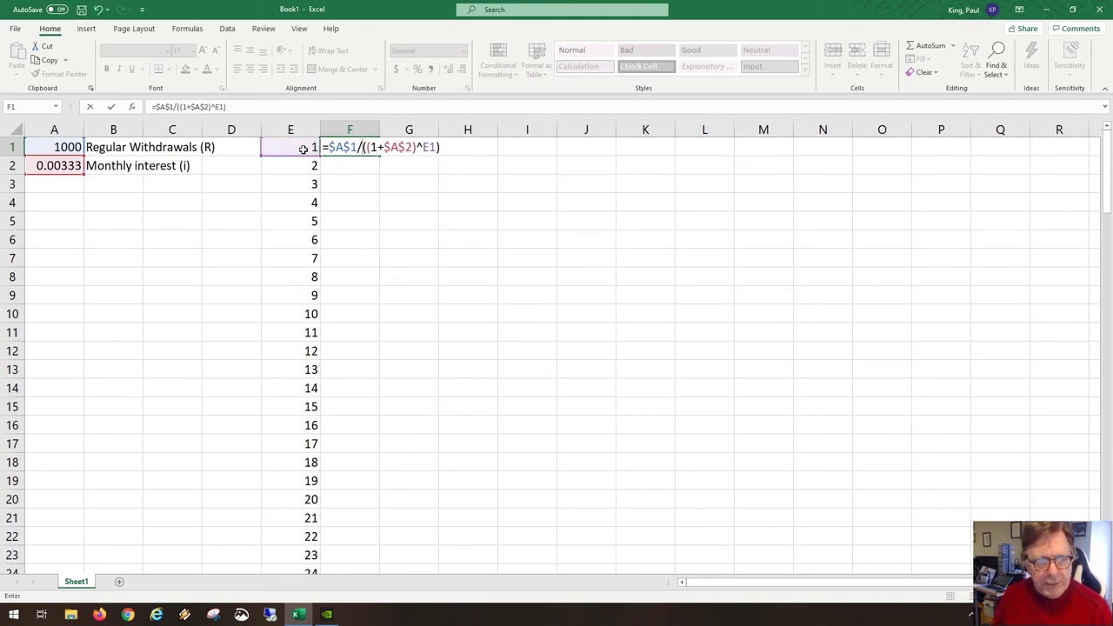
{"action": "key", "text": "Return"}
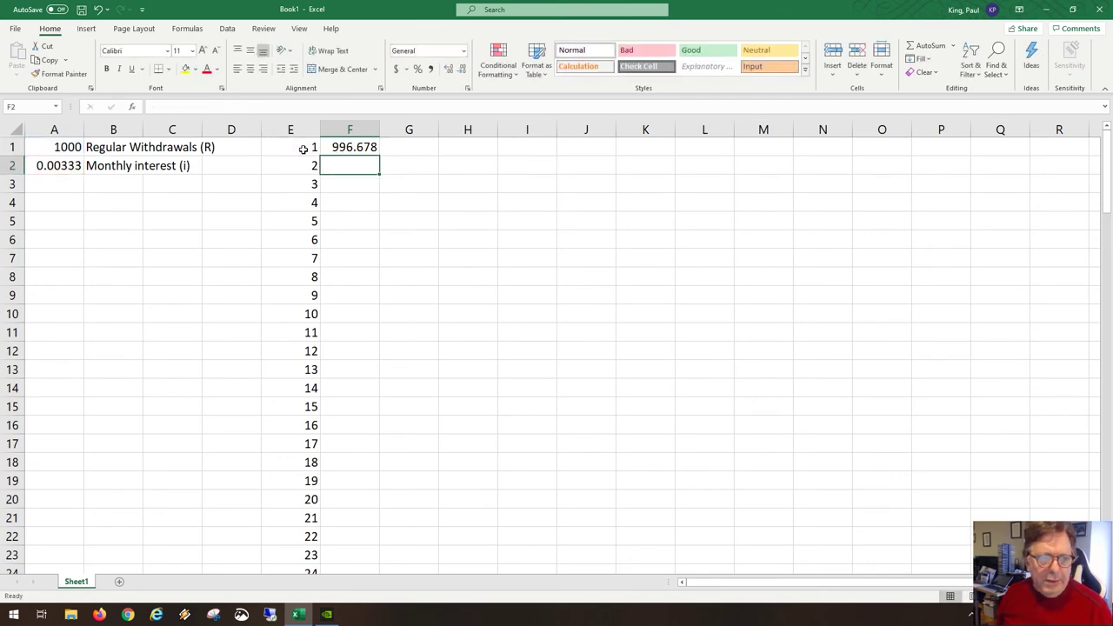
{"action": "left_click", "coordinate": [364, 150]}
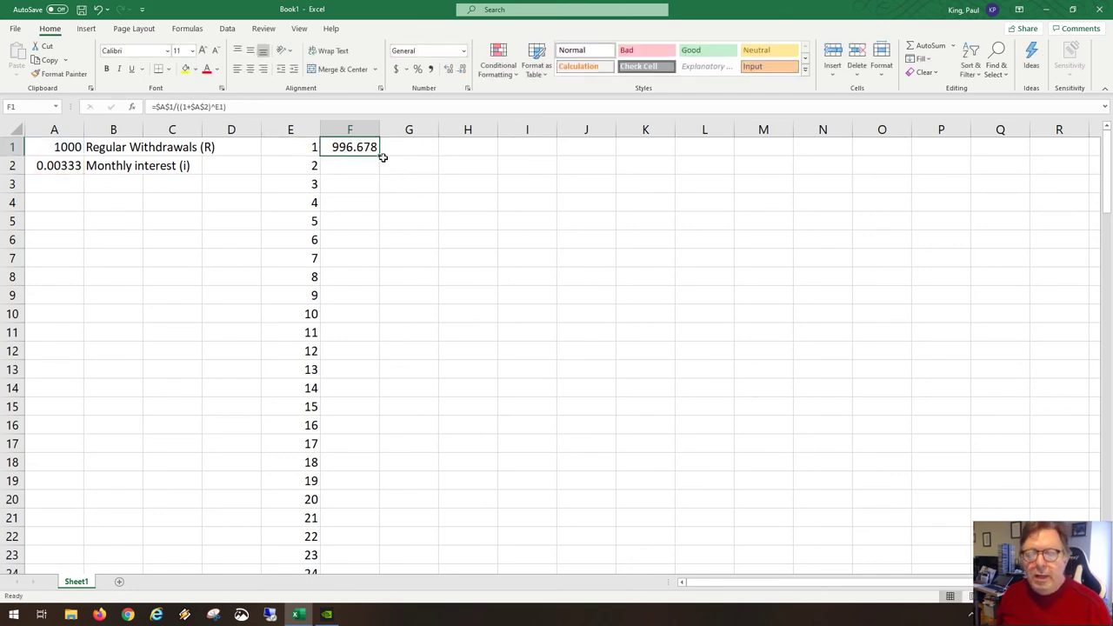
- Fill the discounting formula in F1 down column F through period 120
{"action": "scroll", "coordinate": [382, 157], "scroll_direction": "down", "scroll_amount": 20}
{"action": "scroll", "coordinate": [334, 174], "scroll_direction": "up", "scroll_amount": 20}
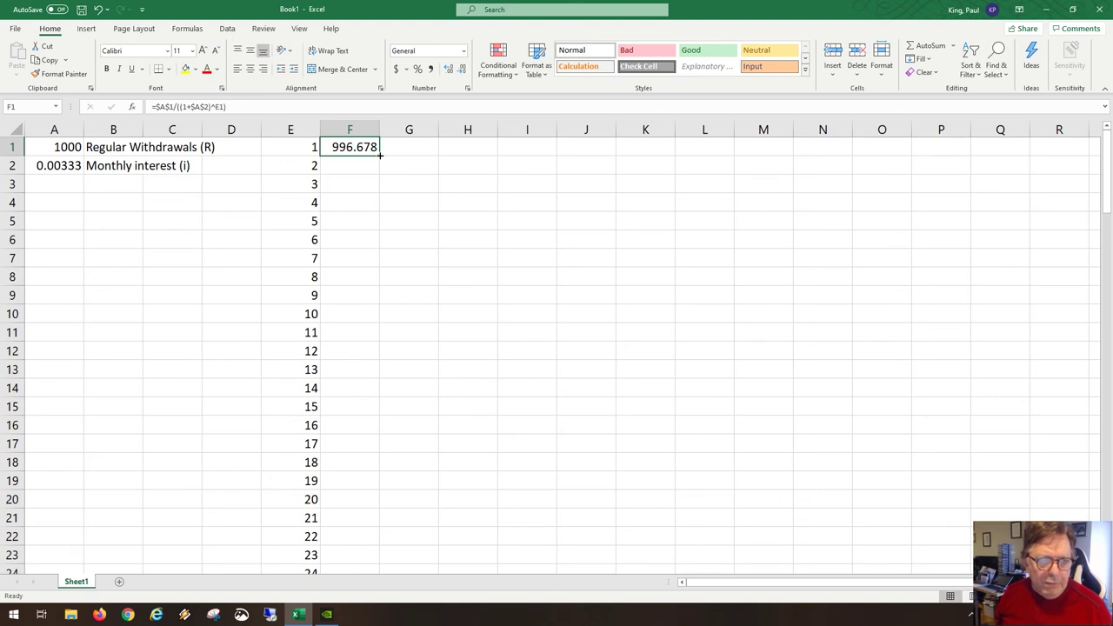
{"action": "double_click", "coordinate": [380, 155]}
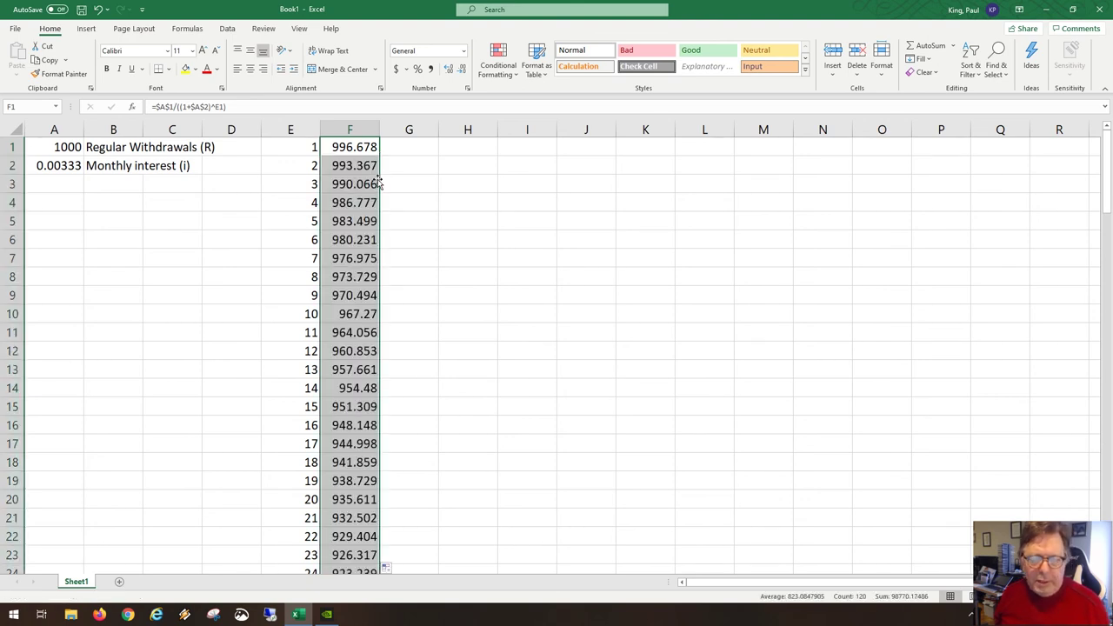
- Examine the filled formulas in column F, checking the period reference in F7 and the last period's formula in F120
{"action": "mouse_move", "coordinate": [355, 221]}
{"action": "left_mouse_down"}
{"action": "mouse_move", "coordinate": [355, 236]}
{"action": "mouse_move", "coordinate": [355, 224]}
{"action": "left_mouse_up"}
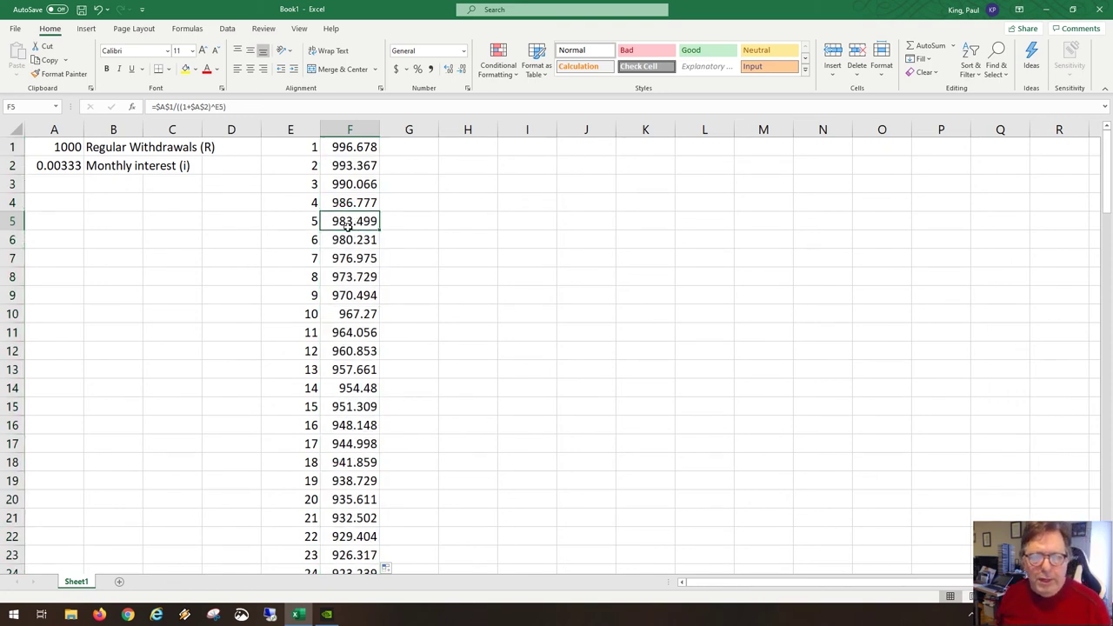
{"action": "left_click", "coordinate": [348, 260]}
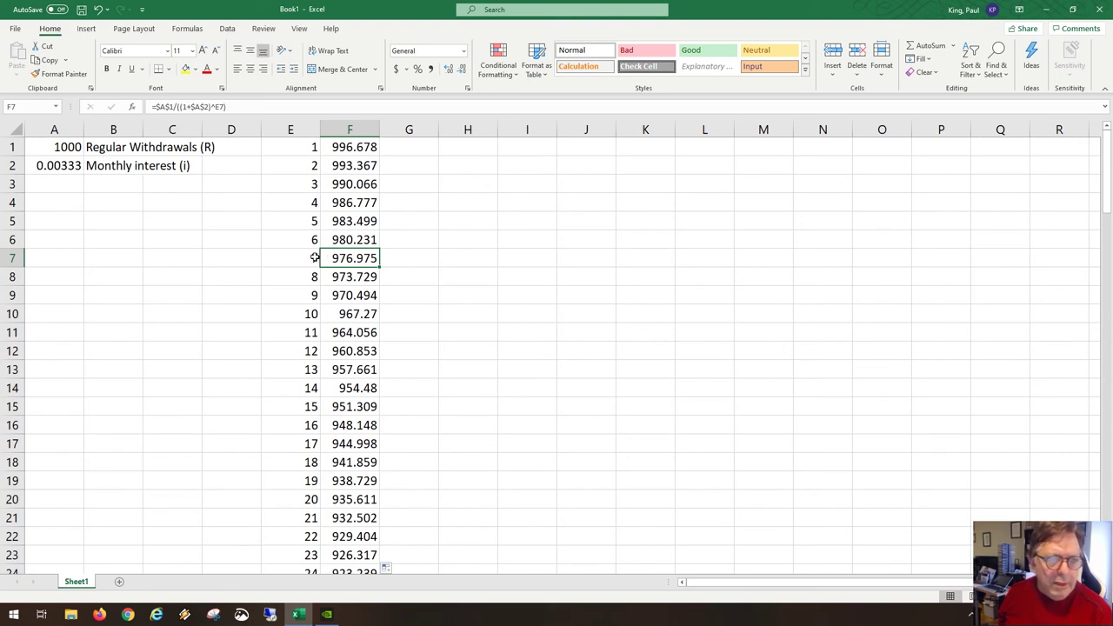
{"action": "double_click", "coordinate": [343, 258]}
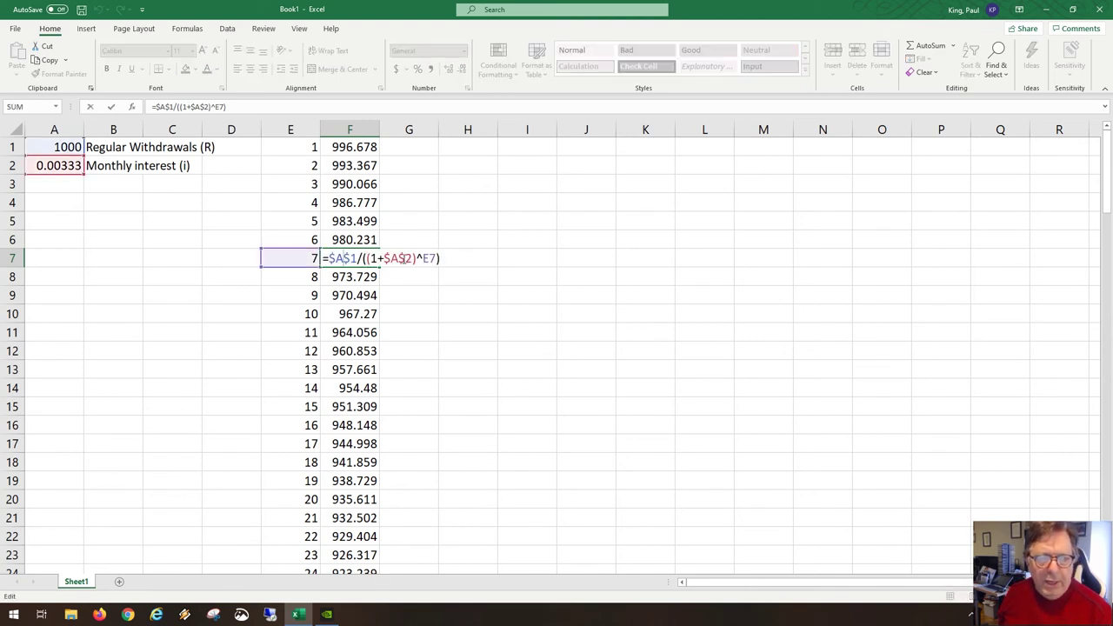
{"action": "double_click", "coordinate": [428, 258]}
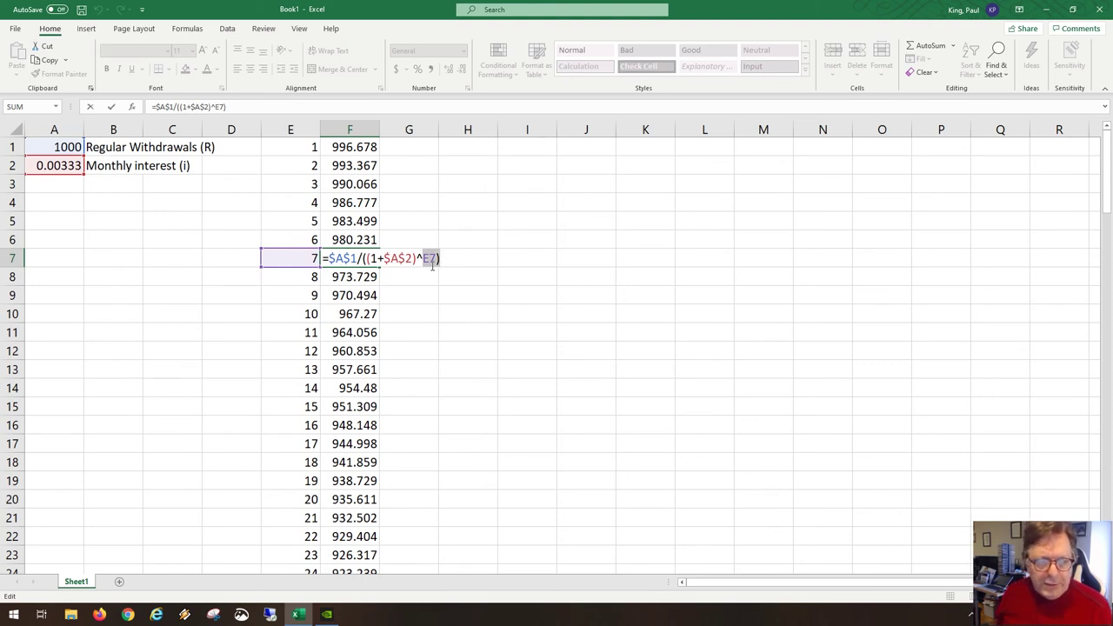
{"action": "key", "text": "Escape"}
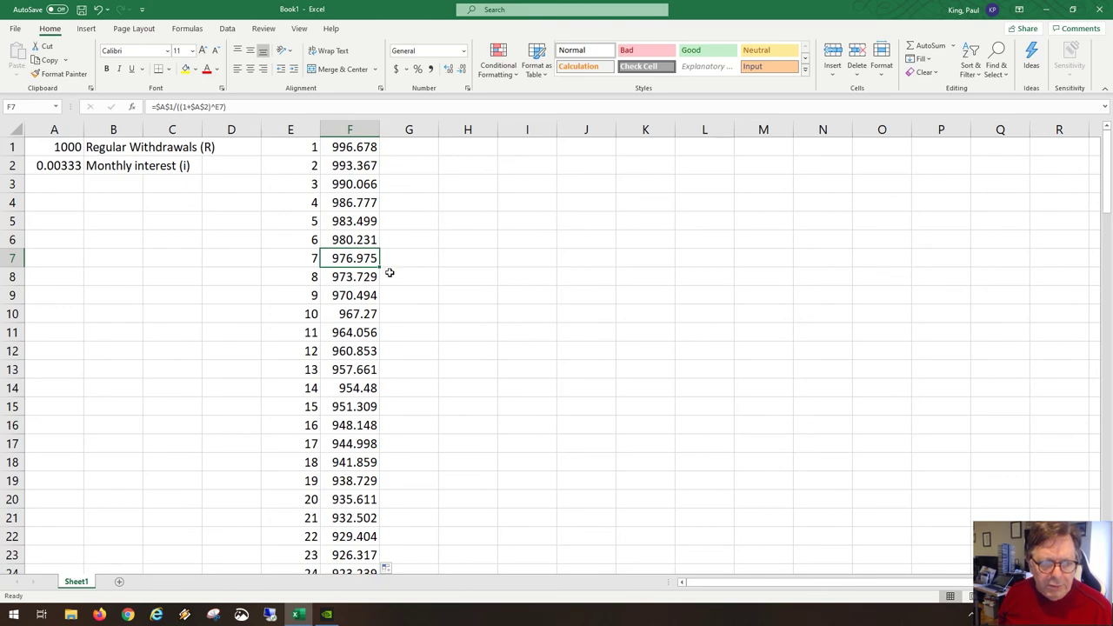
{"action": "scroll", "coordinate": [361, 277], "scroll_direction": "down", "scroll_amount": 20}
{"action": "scroll", "coordinate": [359, 277], "scroll_direction": "down", "scroll_amount": 13}
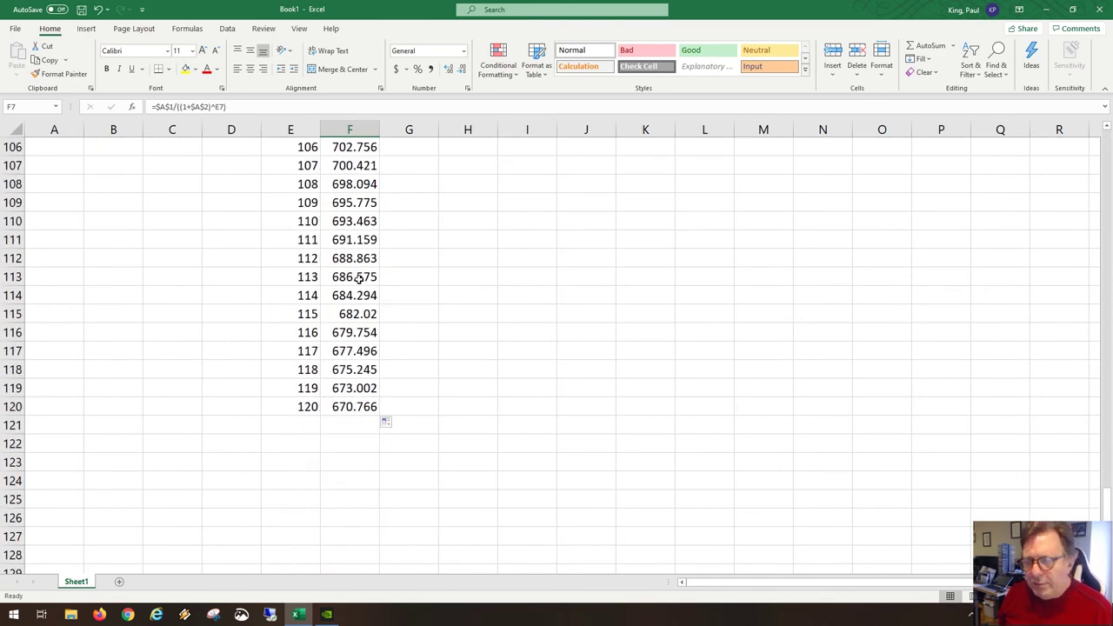
{"action": "scroll", "coordinate": [360, 277], "scroll_direction": "up", "scroll_amount": 20}
{"action": "scroll", "coordinate": [359, 277], "scroll_direction": "down", "scroll_amount": 20}
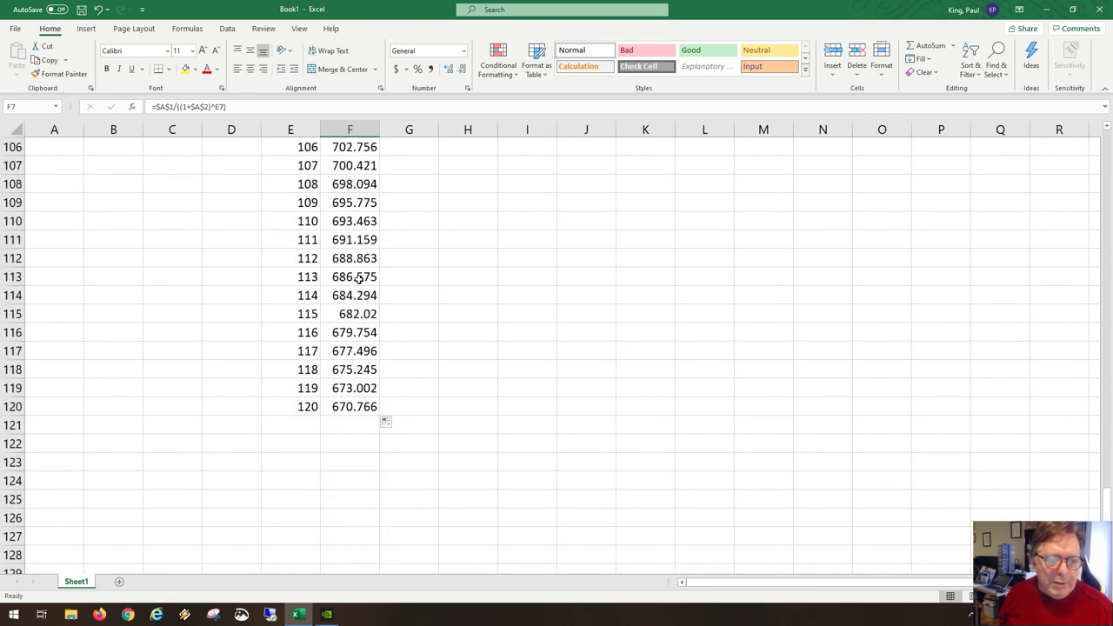
{"action": "left_click", "coordinate": [352, 406]}
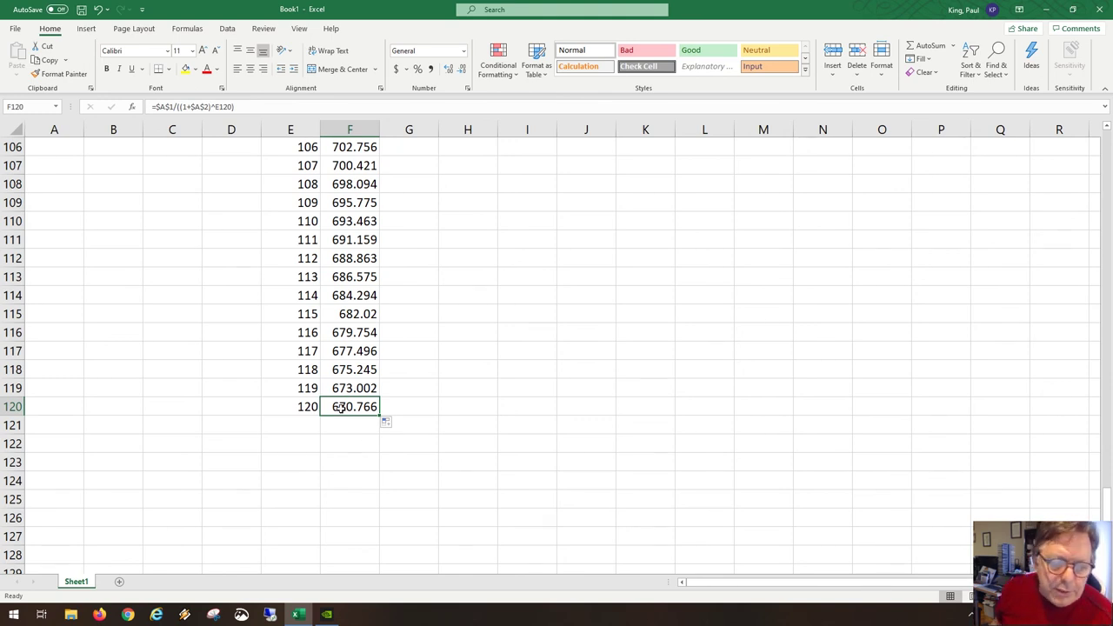
{"action": "scroll", "coordinate": [340, 417], "scroll_direction": "up", "scroll_amount": 1}
{"action": "scroll", "coordinate": [340, 416], "scroll_direction": "up", "scroll_amount": 20}
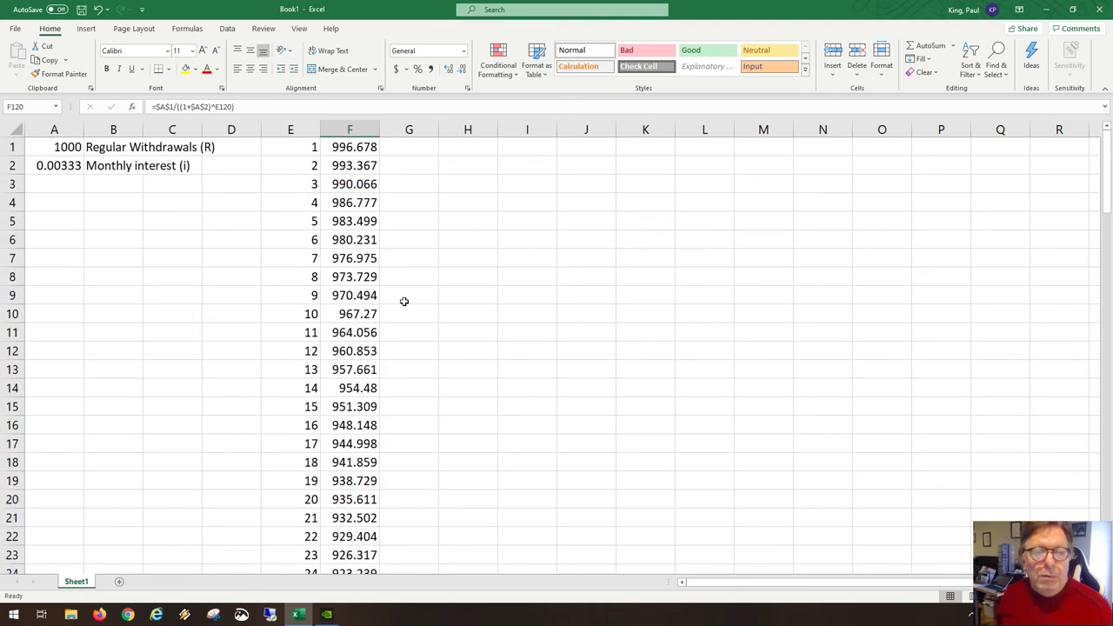
- Total the discounted withdrawals in H2 with =sum(F:F) and widen column H slightly to show more decimals
{"action": "left_click", "coordinate": [451, 165]}
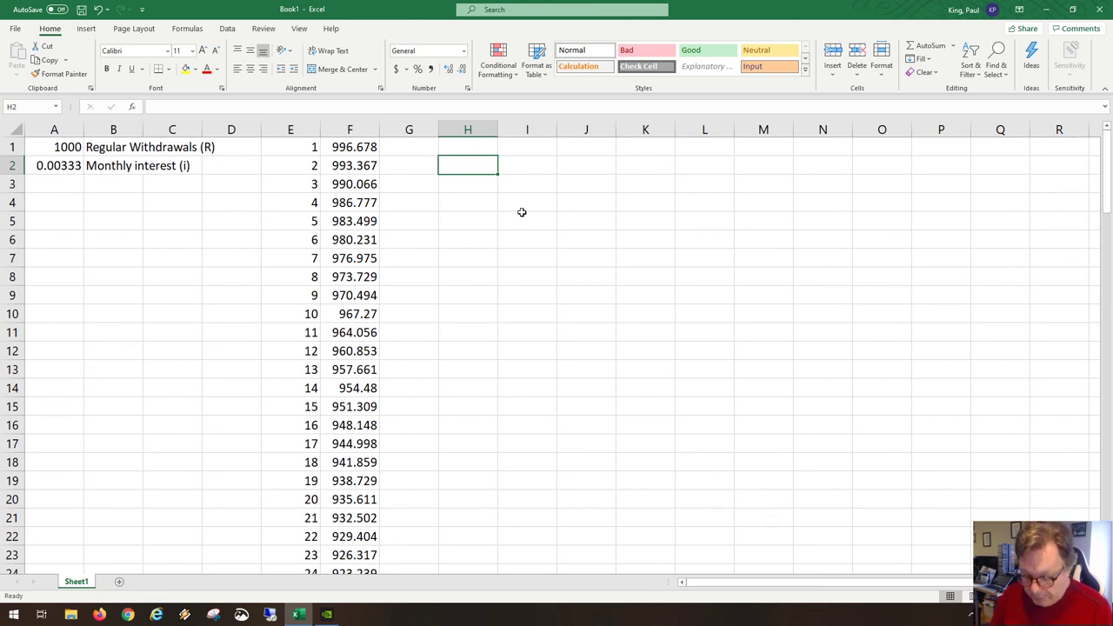
{"action": "type", "text": "=sum("}
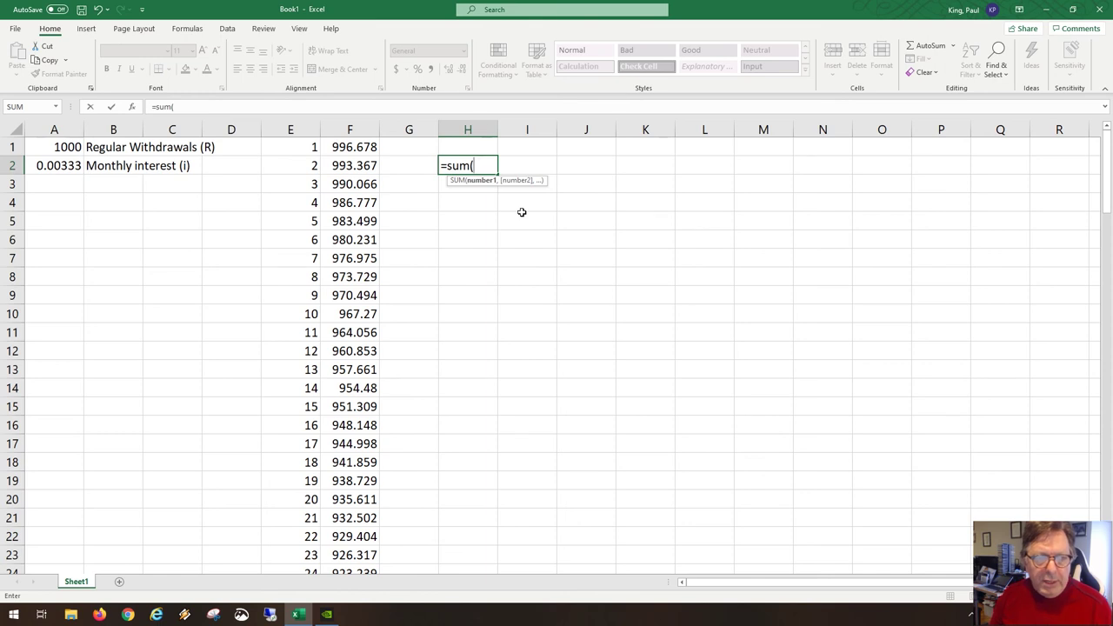
{"action": "type", "text": "F:F)"}
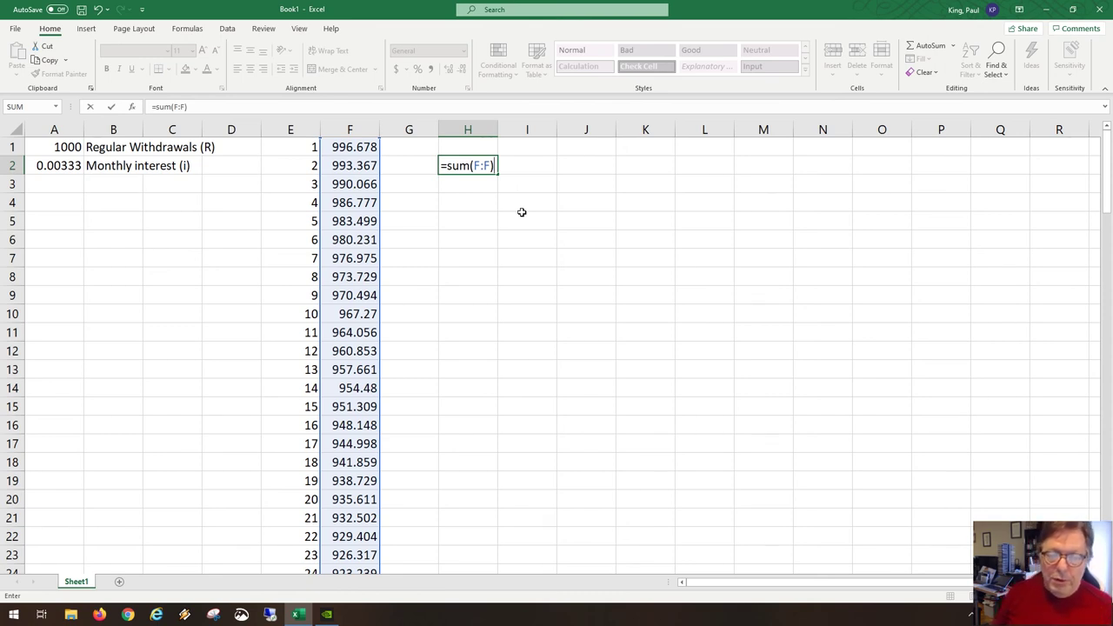
{"action": "key", "text": "Return"}
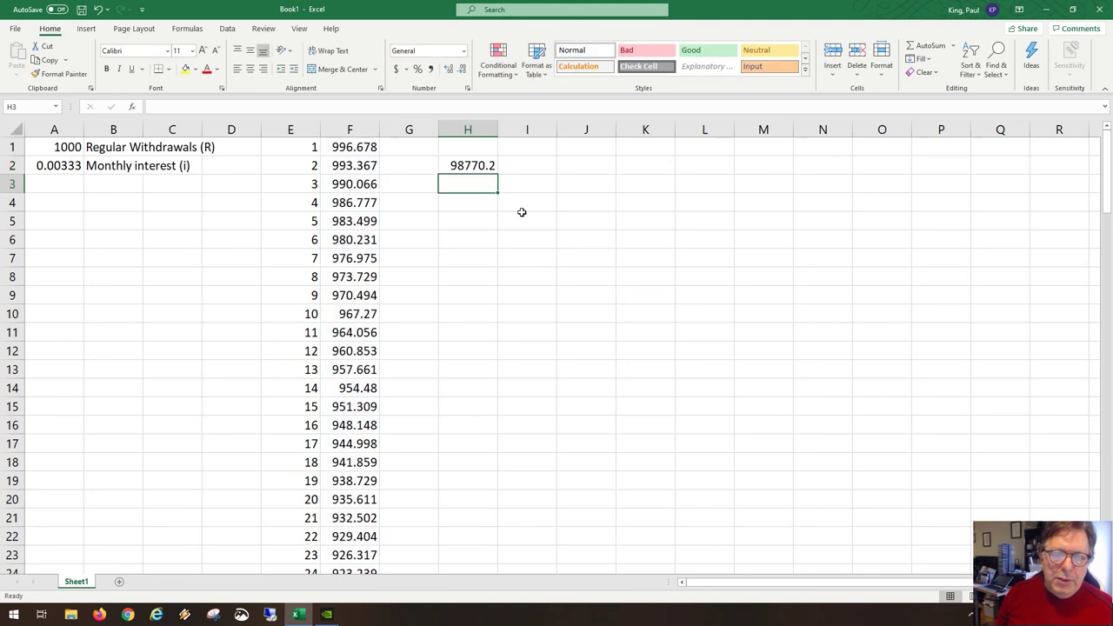
{"action": "left_click", "coordinate": [490, 164]}
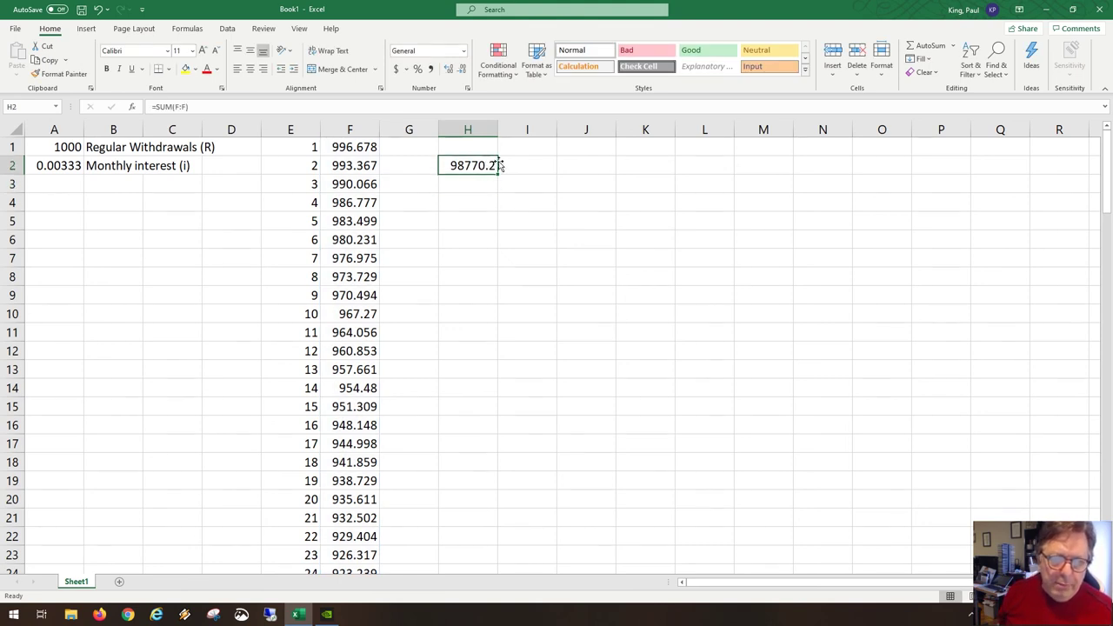
{"action": "left_click_drag", "start_coordinate": [498, 130], "coordinate": [509, 128]}
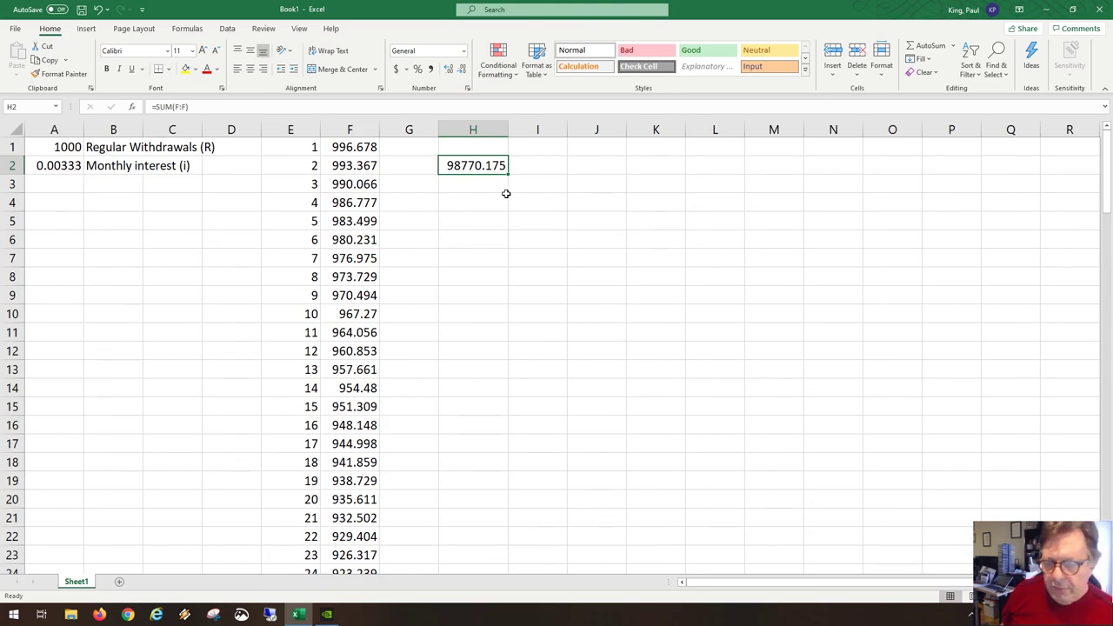
- Move the period and discounted value block E1:F120 down one row so it starts in row 2
{"action": "scroll", "coordinate": [330, 247], "scroll_direction": "down", "scroll_amount": 6}
{"action": "scroll", "coordinate": [331, 247], "scroll_direction": "down", "scroll_amount": 20}
{"action": "scroll", "coordinate": [337, 244], "scroll_direction": "up", "scroll_amount": 20}
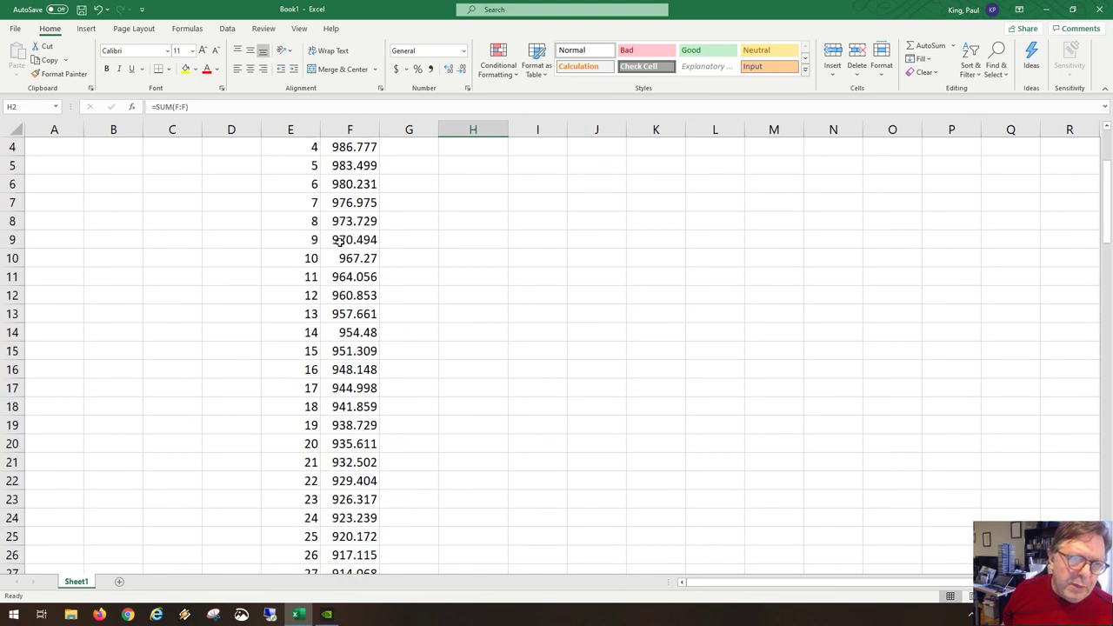
{"action": "scroll", "coordinate": [339, 242], "scroll_direction": "up", "scroll_amount": 2}
{"action": "left_click", "coordinate": [302, 150]}
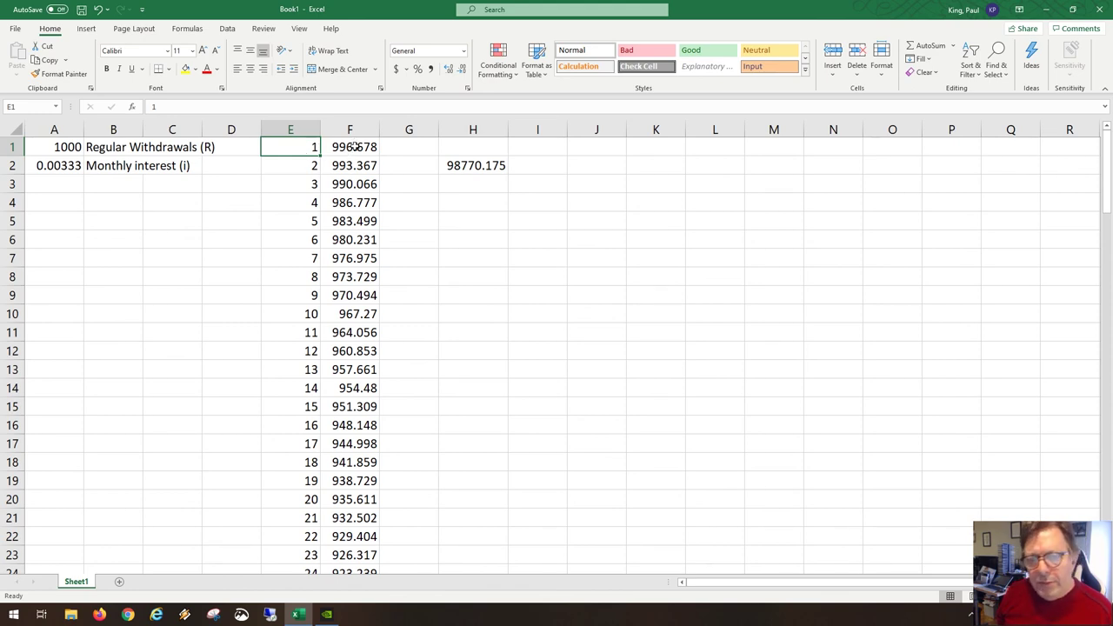
{"action": "scroll", "coordinate": [356, 200], "scroll_direction": "down", "scroll_amount": 20}
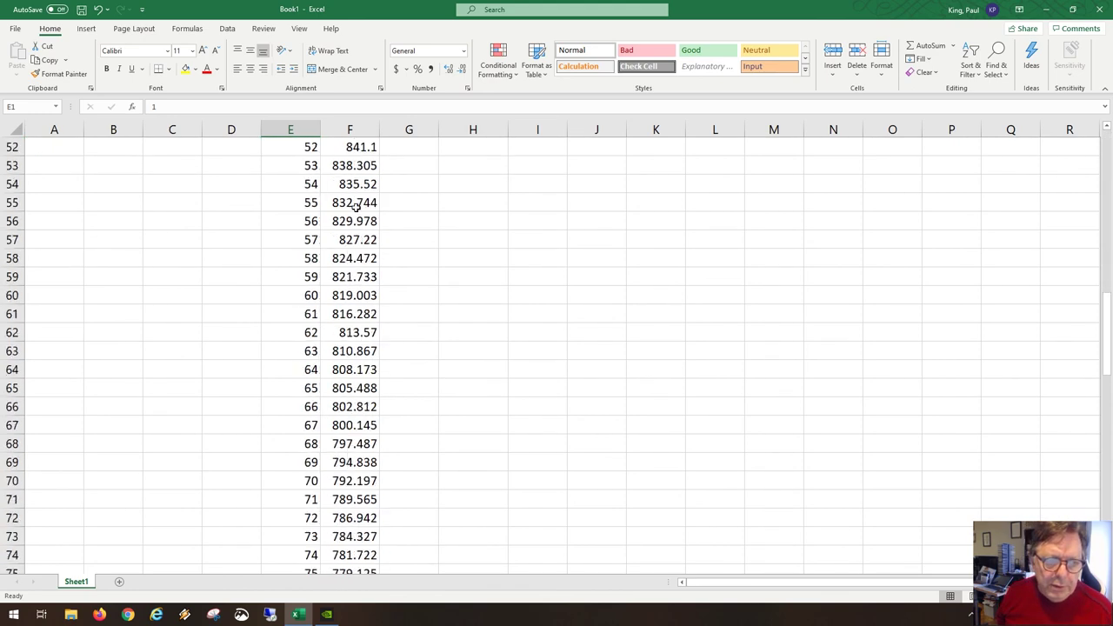
{"action": "scroll", "coordinate": [355, 206], "scroll_direction": "down", "scroll_amount": 12}
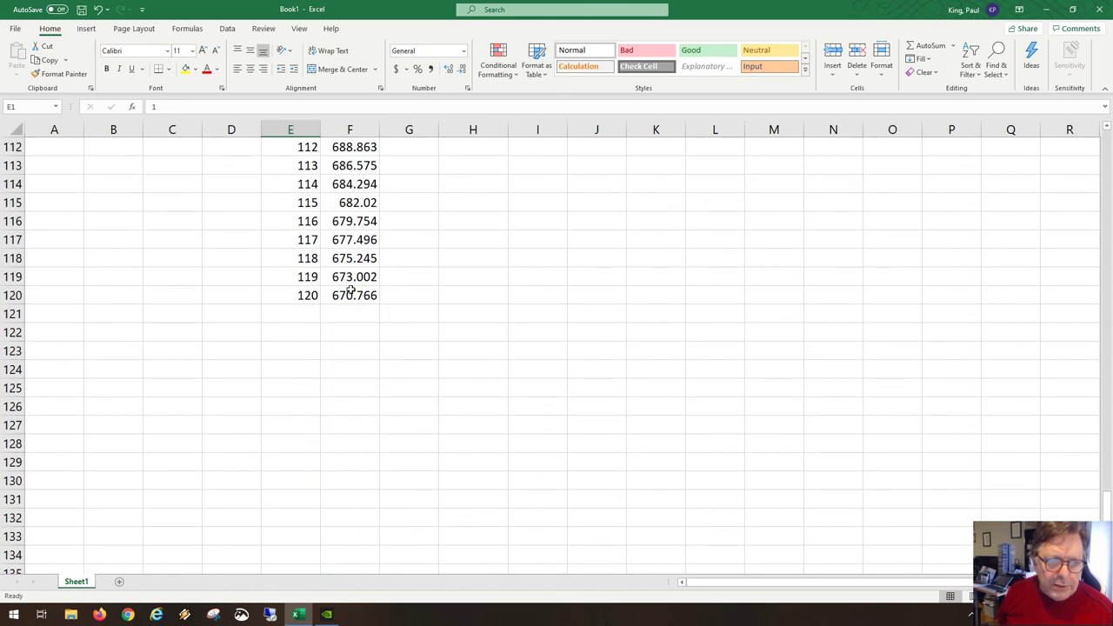
{"action": "left_click", "coordinate": [351, 290], "text": "shift"}
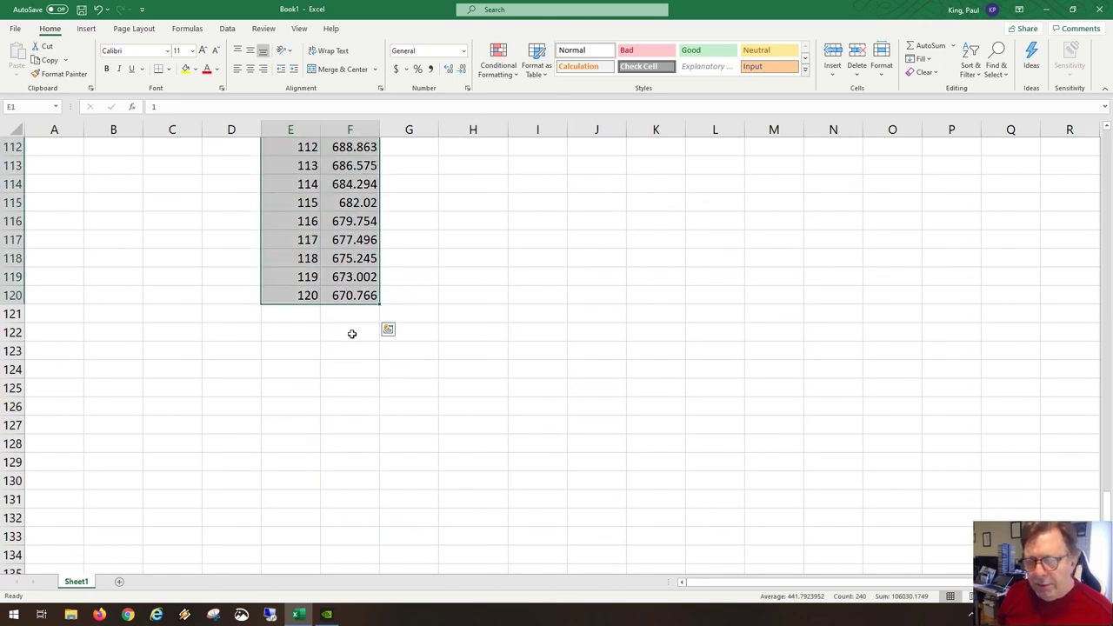
{"action": "left_click_drag", "start_coordinate": [351, 302], "coordinate": [354, 313]}
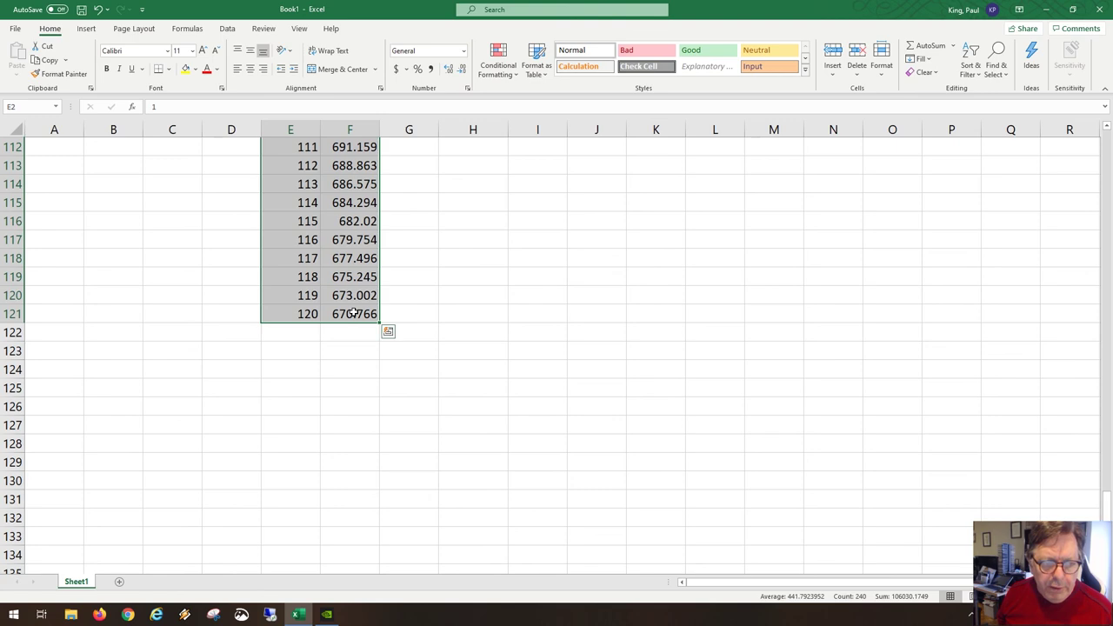
{"action": "scroll", "coordinate": [353, 313], "scroll_direction": "up", "scroll_amount": 20}
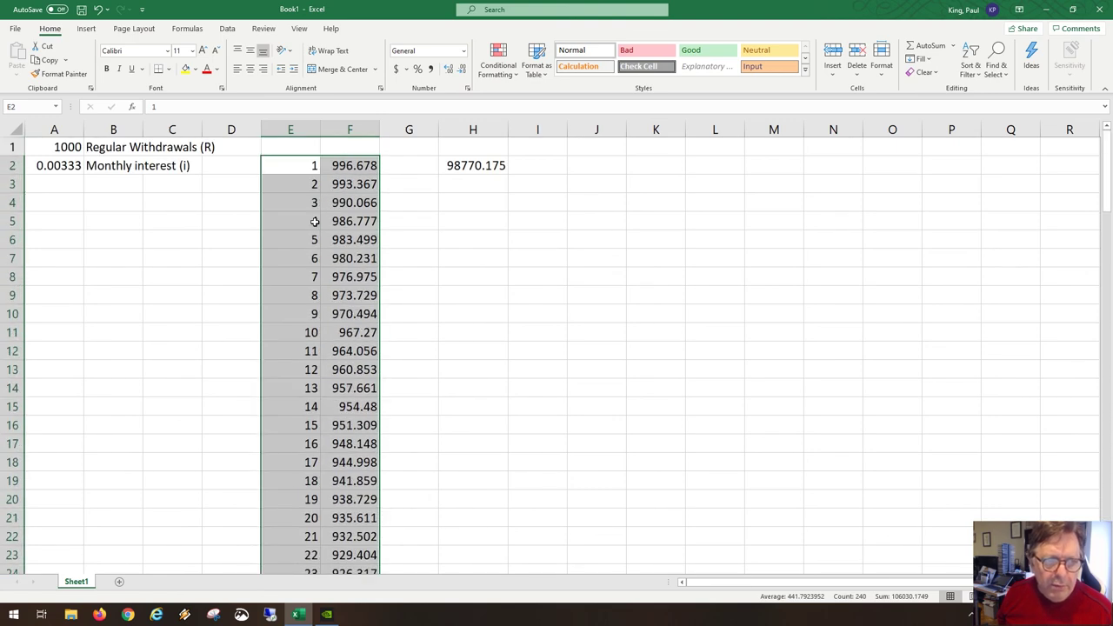
- Enter the column headings "Cpd Period" in E1 and "Amt Inv." in F1
{"action": "left_click", "coordinate": [292, 146]}
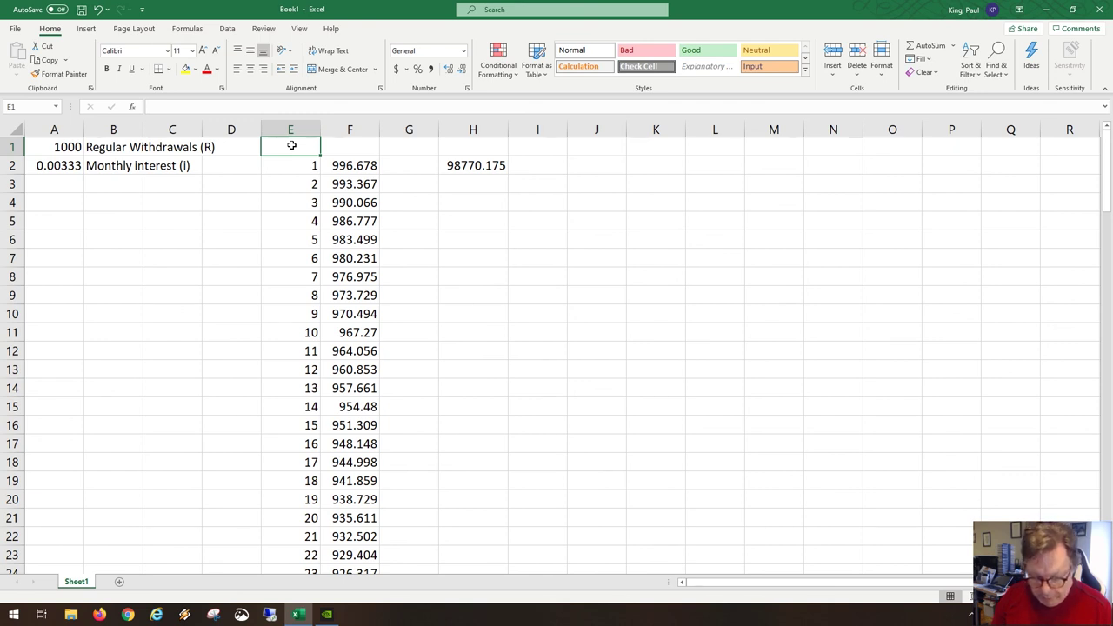
{"action": "type", "text": "Cpd Period"}
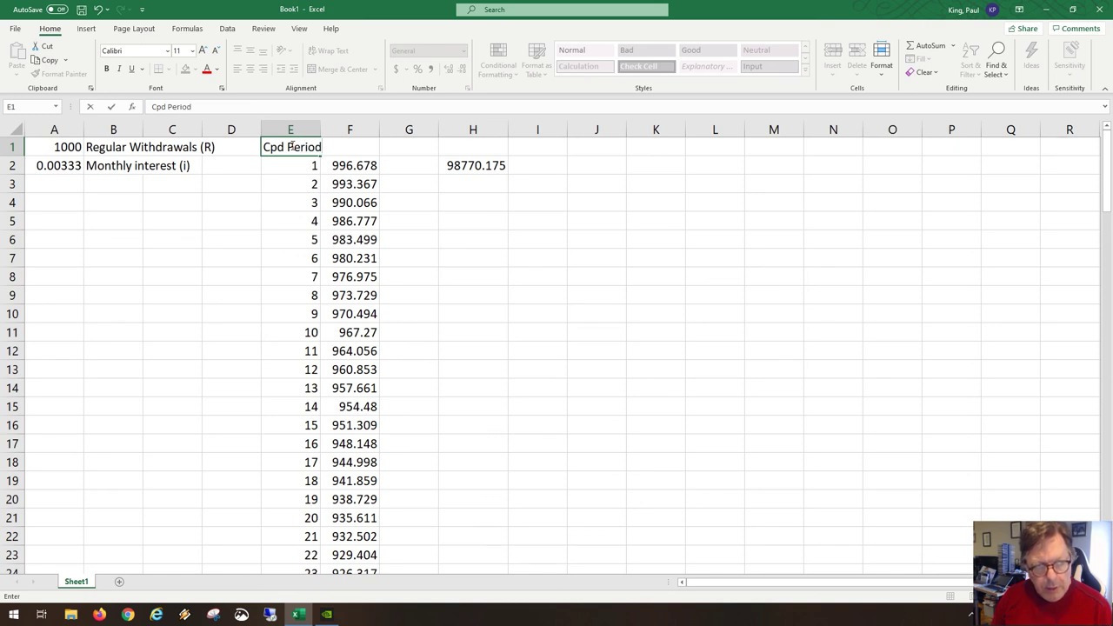
{"action": "key", "text": "Tab"}
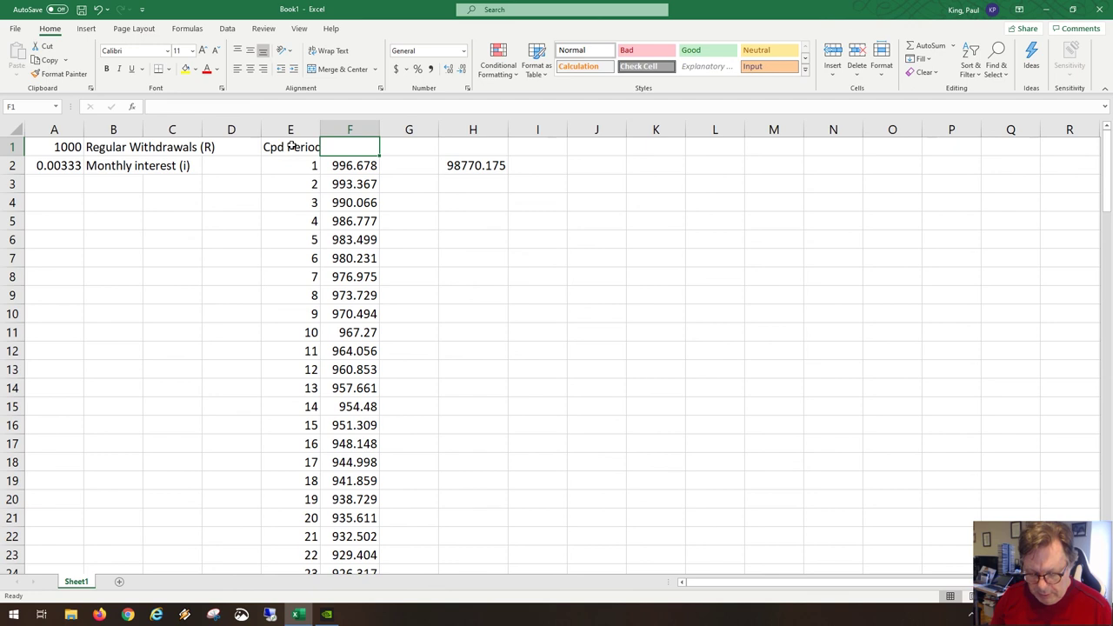
{"action": "type", "text": "Amt Inv."}
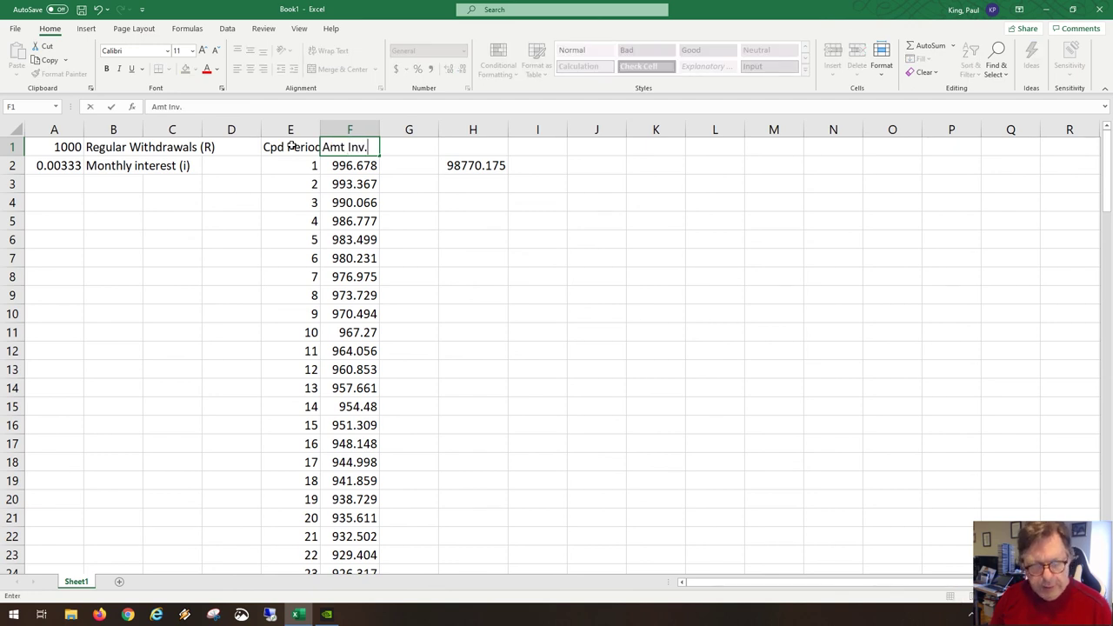
- Label the total in H2 by entering "Present Value" in I2
{"action": "left_click", "coordinate": [529, 166]}
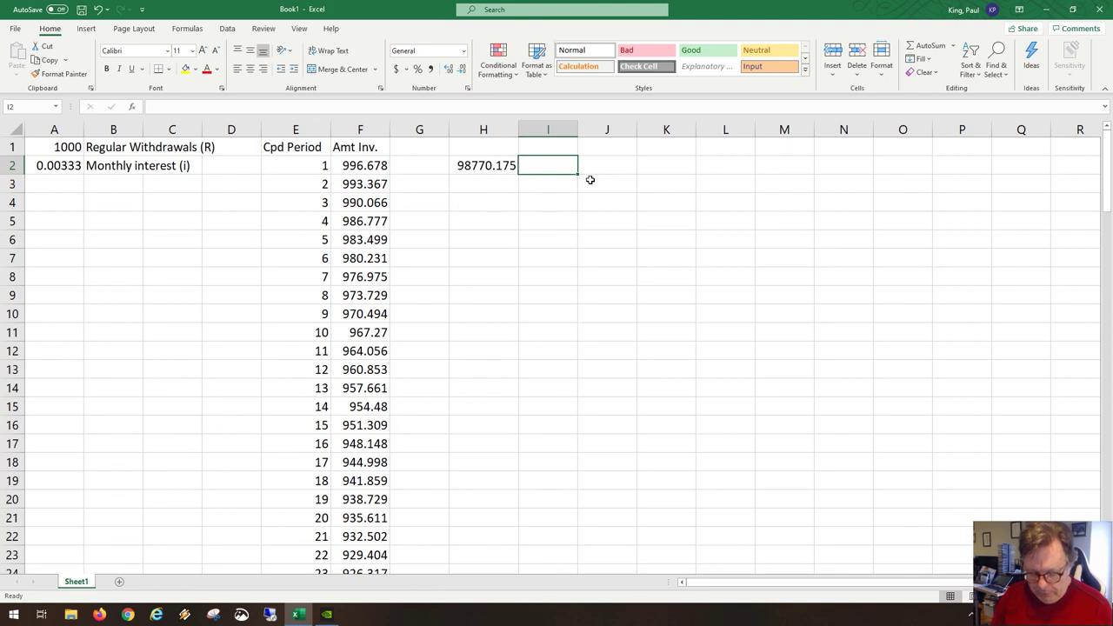
{"action": "type", "text": "Prese"}
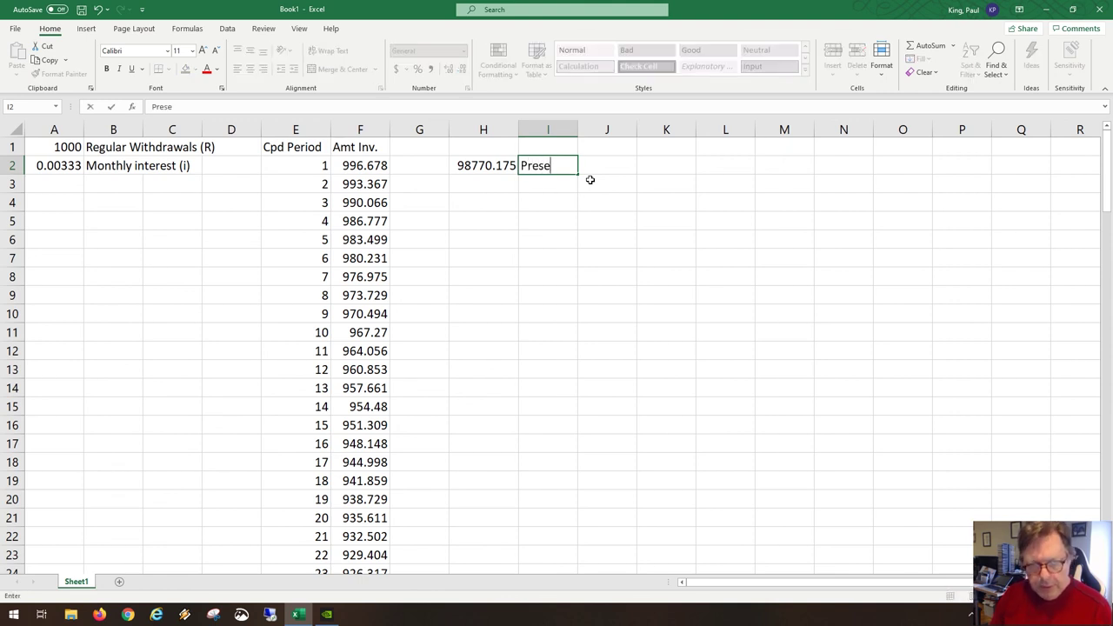
{"action": "type", "text": "nt Val"}
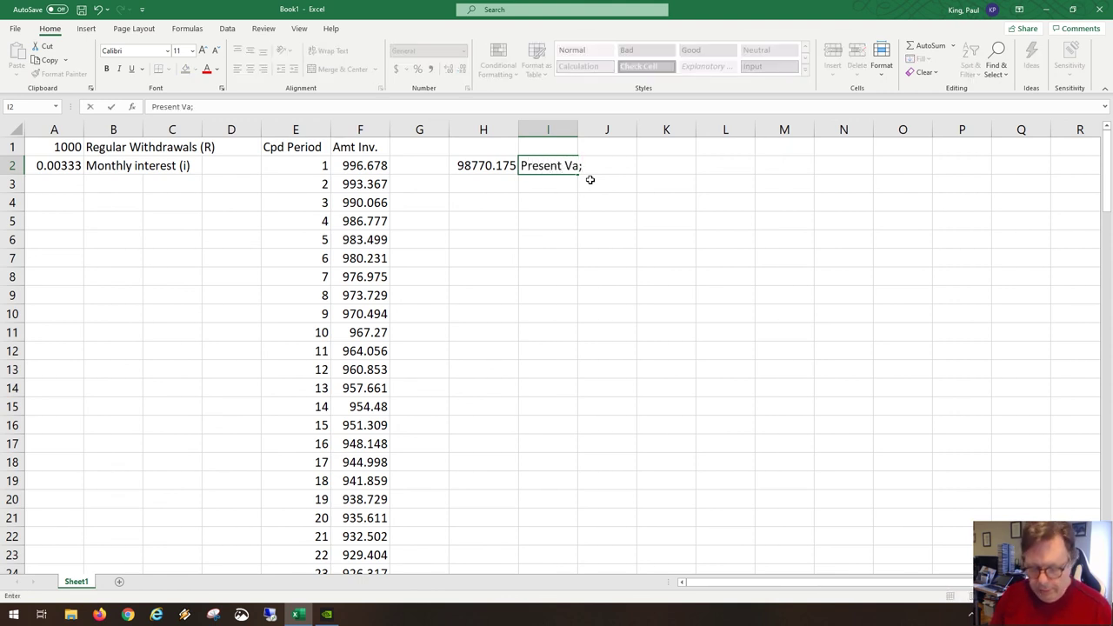
{"action": "type", "text": "ue"}
{"action": "key", "text": "Return"}
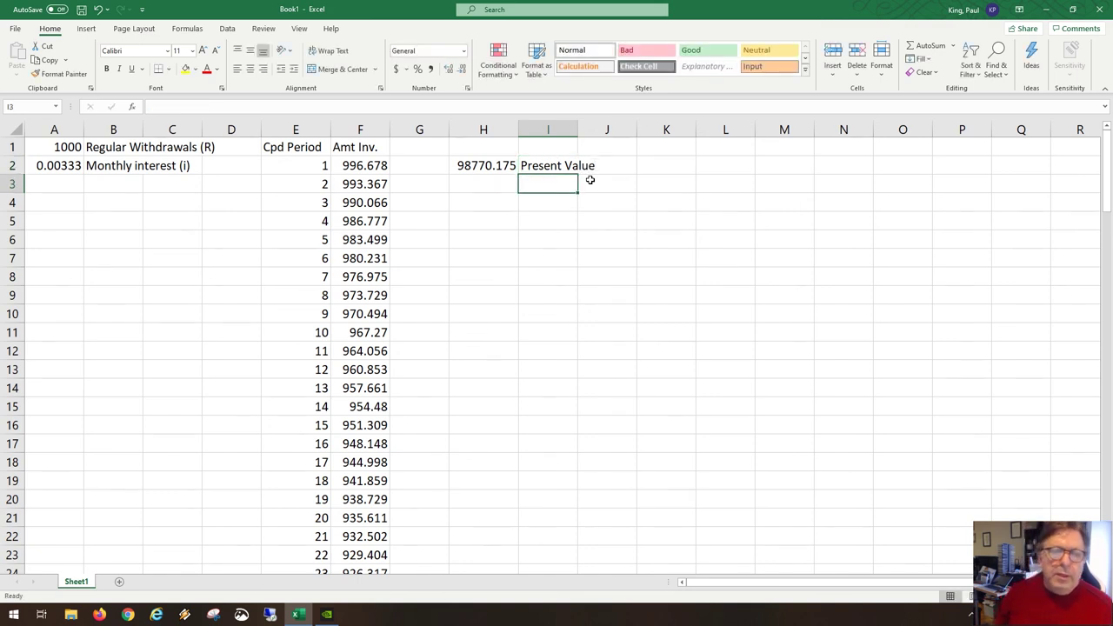
- Check the Present Value label in I2 and the monthly interest rate formula in A2
{"action": "left_click", "coordinate": [561, 166]}
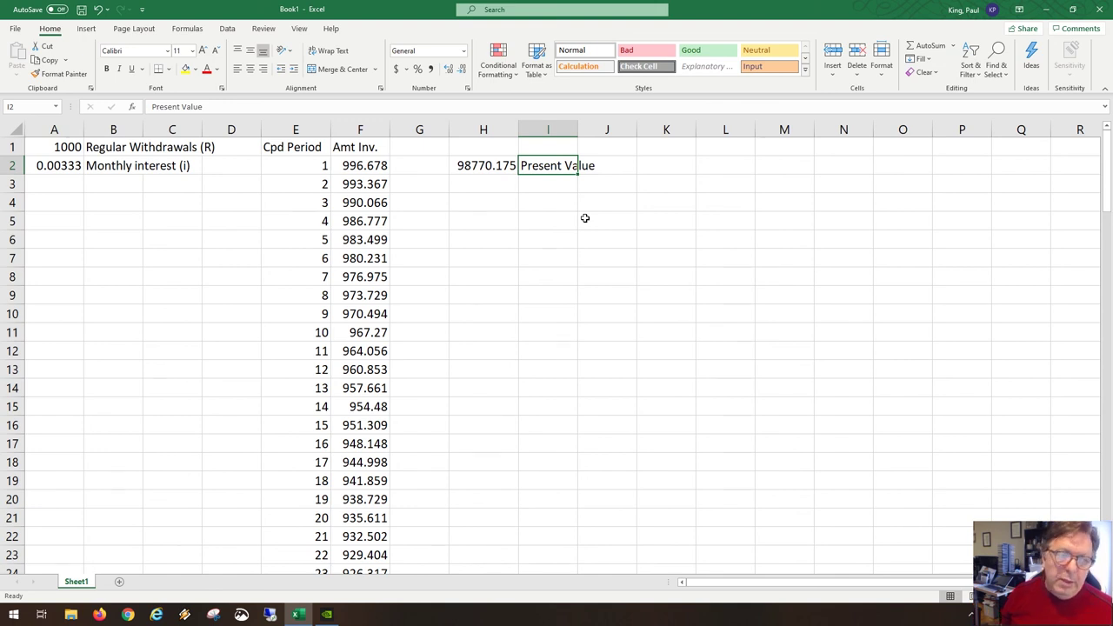
{"action": "left_click", "coordinate": [69, 169]}
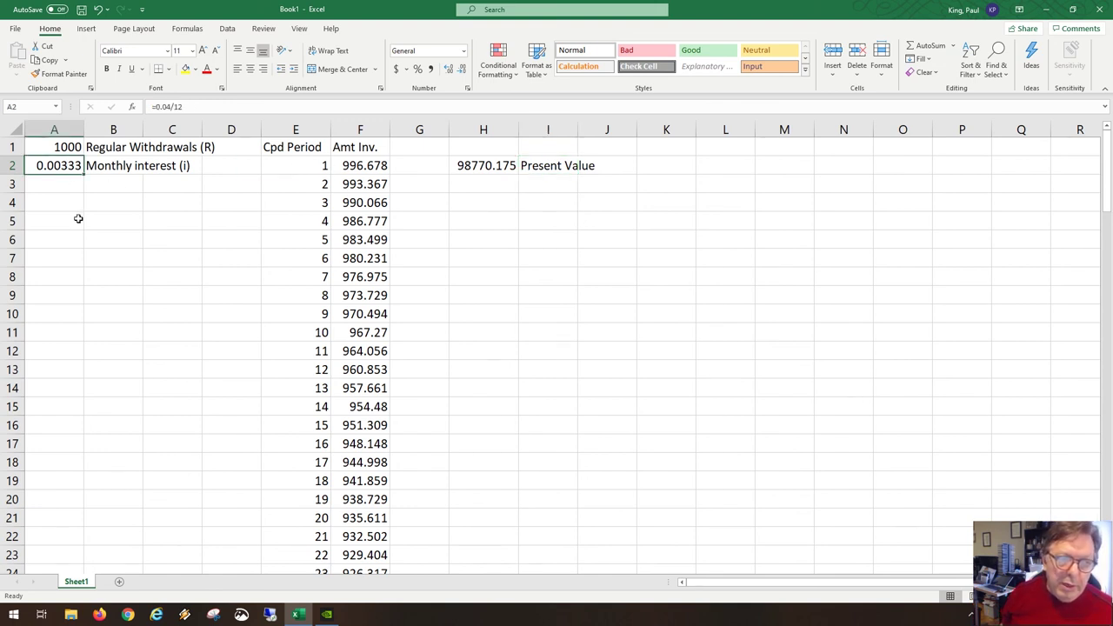